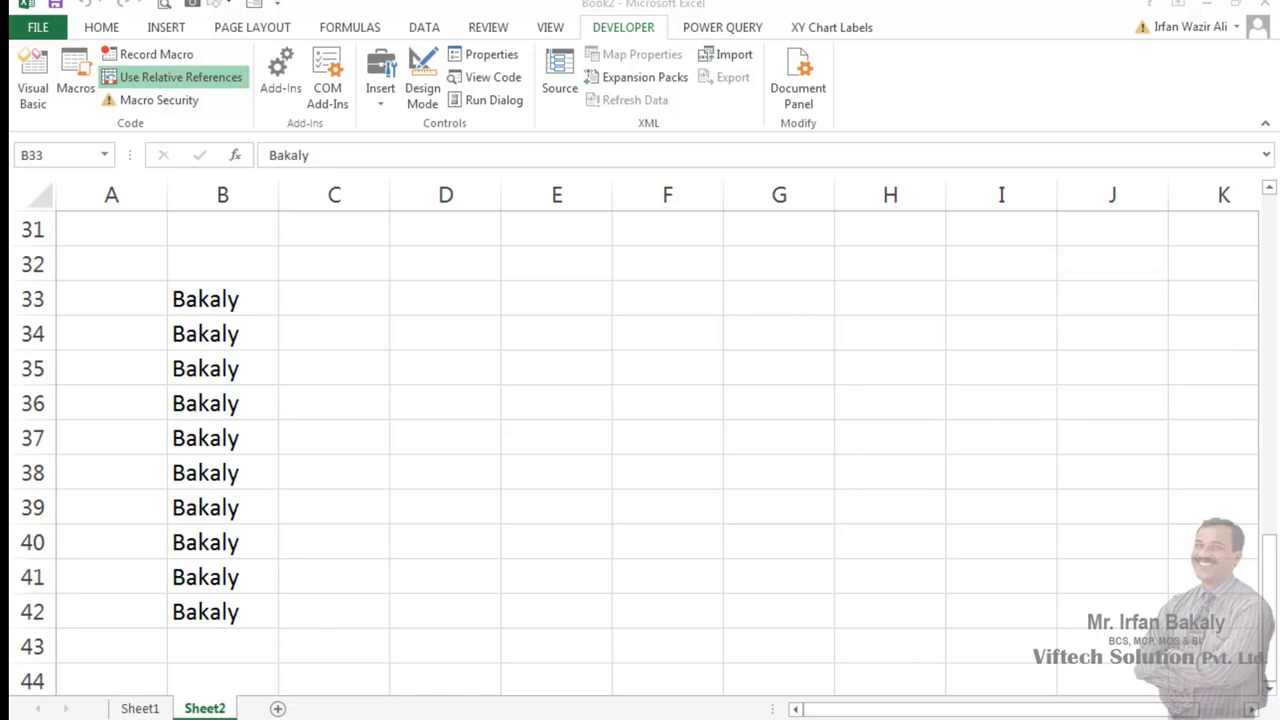
Add a new worksheet after Sheet2 and turn off relative references for macro recording.
left_click(278, 708)
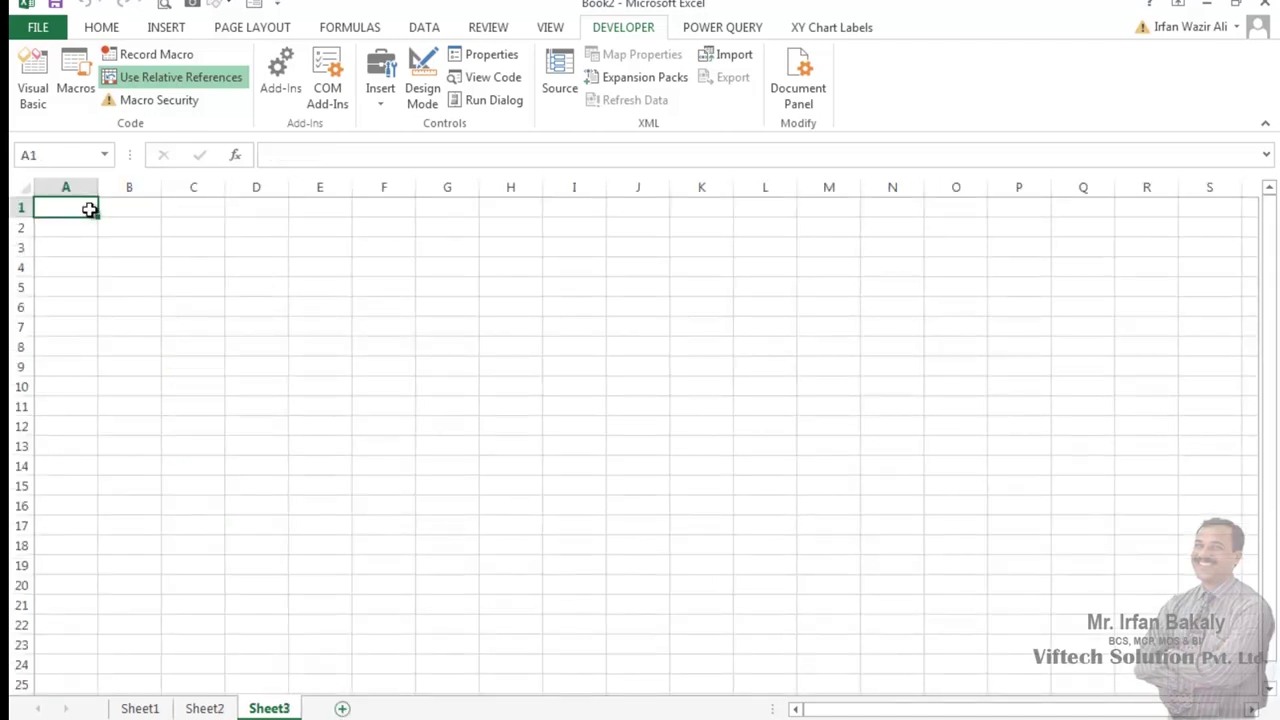
scroll(89, 209, "up", 2)
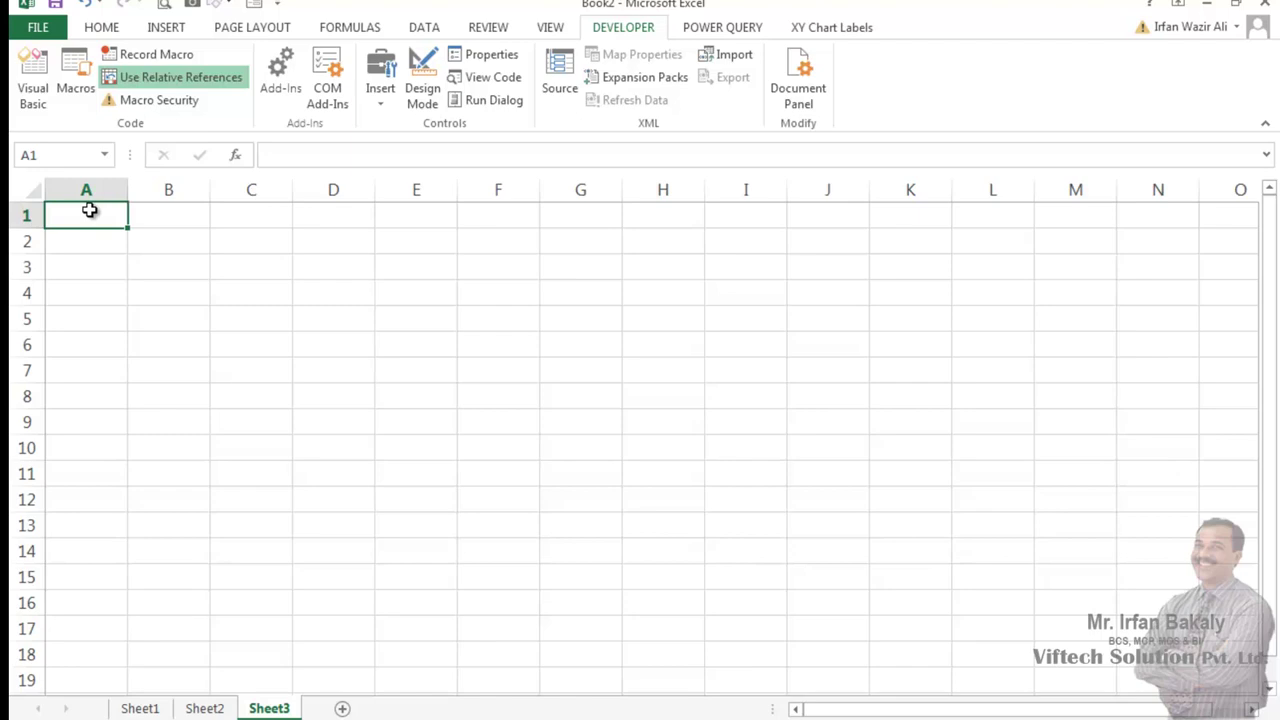
left_click(151, 80)
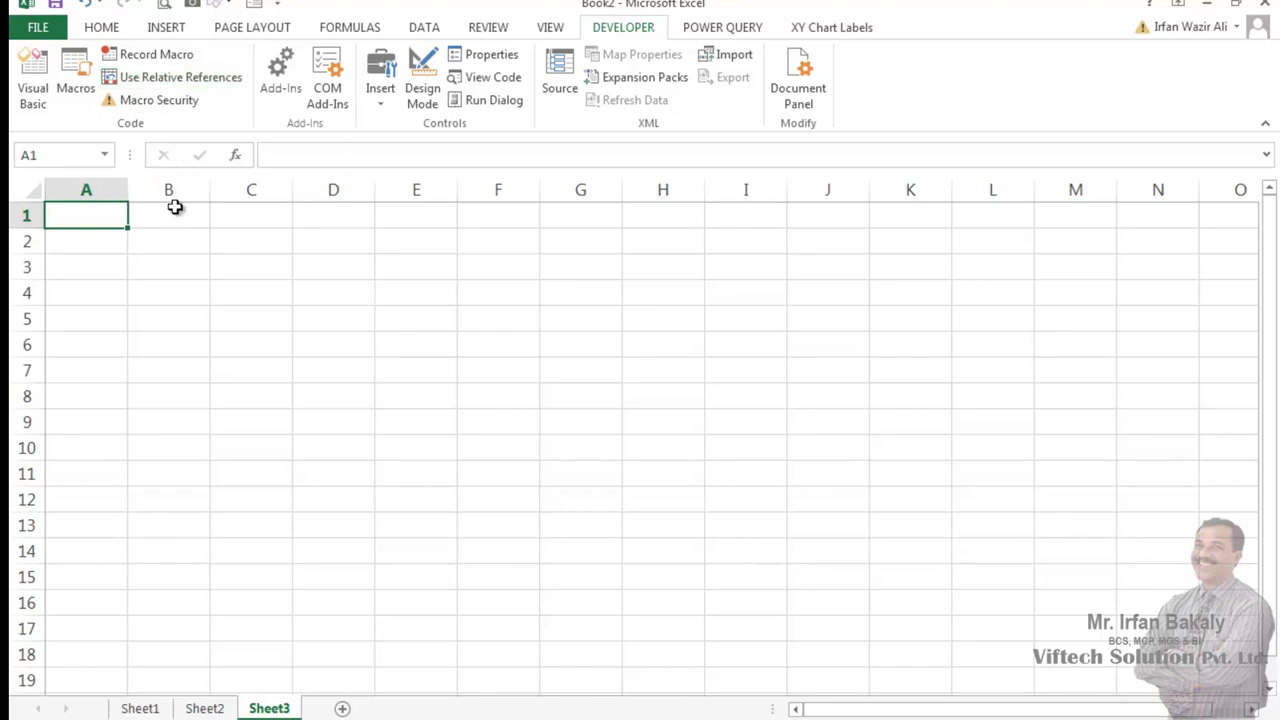
Start recording a macro named Personal_Tem with shortcut Ctrl+Shift+P, stored in the Personal Macro Workbook.
left_click(148, 60)
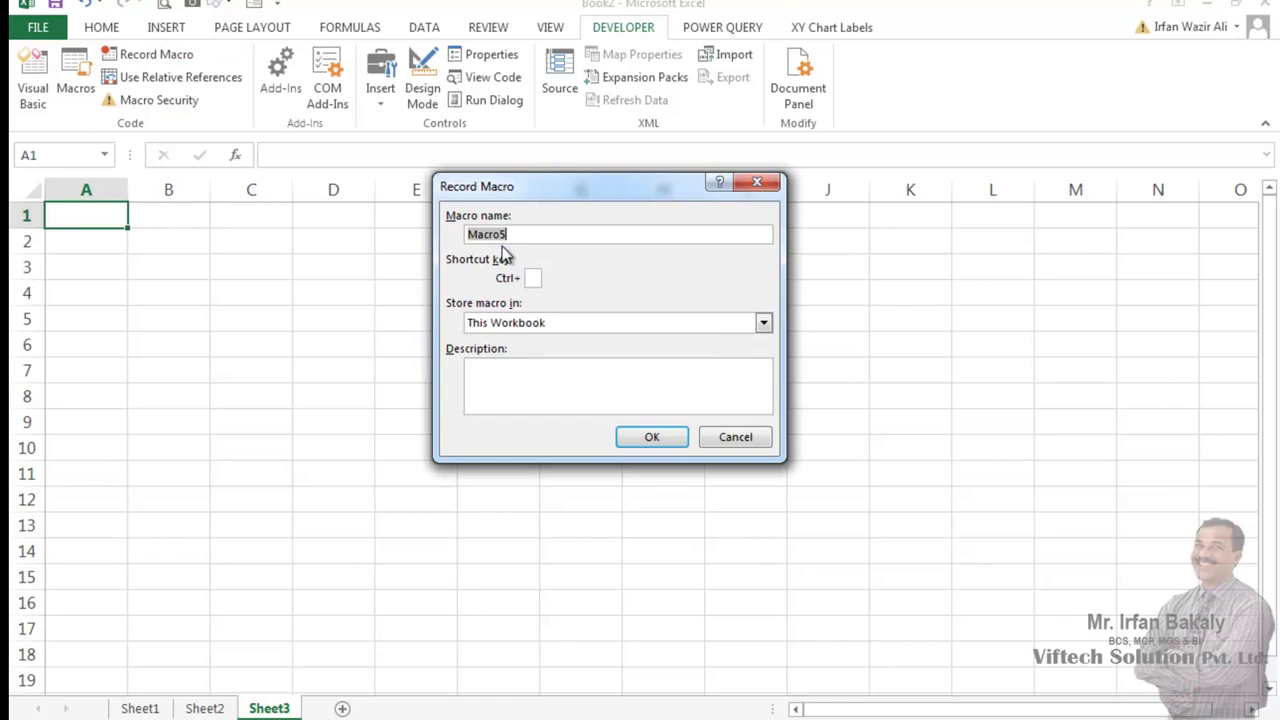
type("Personal_Tem")
key("shift+t")
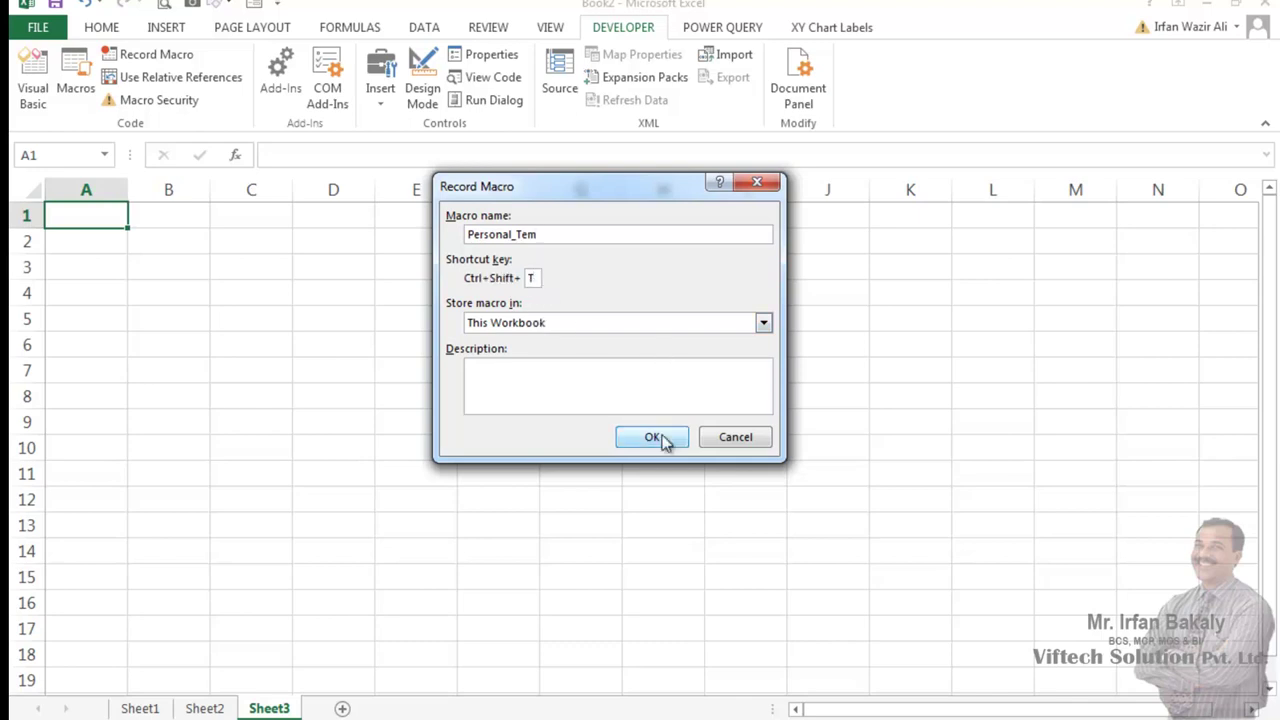
left_click(572, 321)
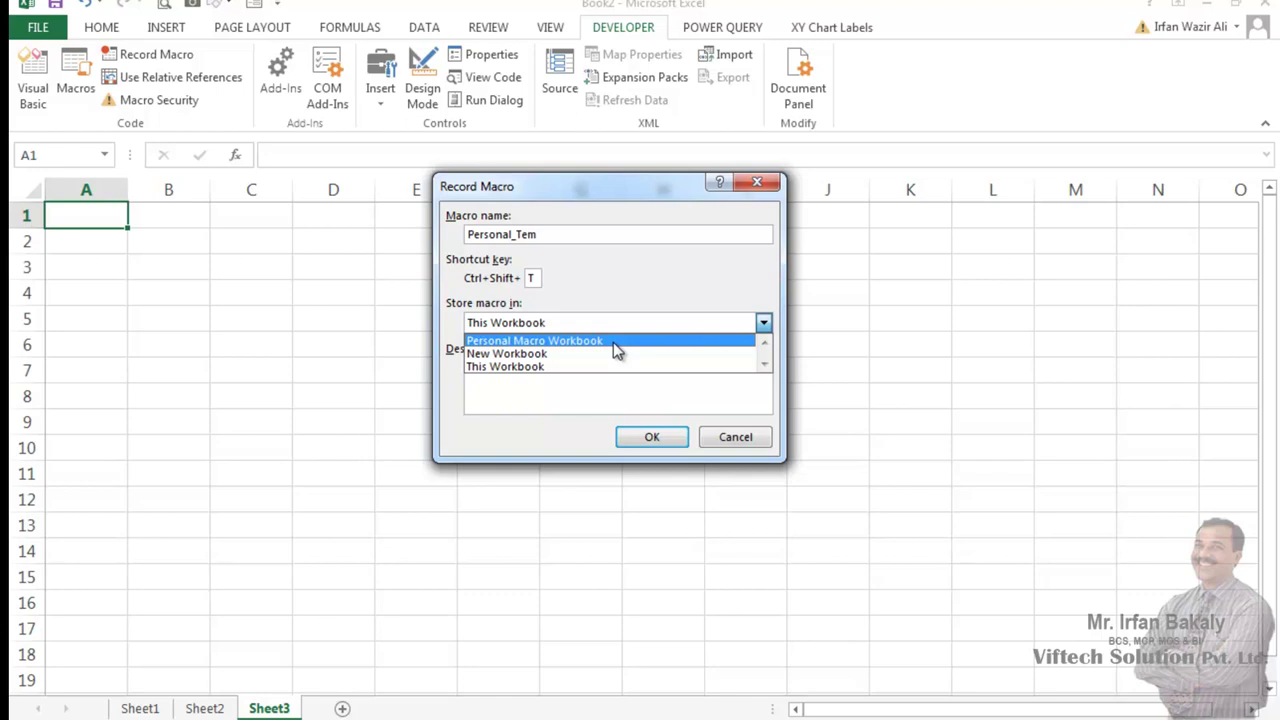
left_click(614, 341)
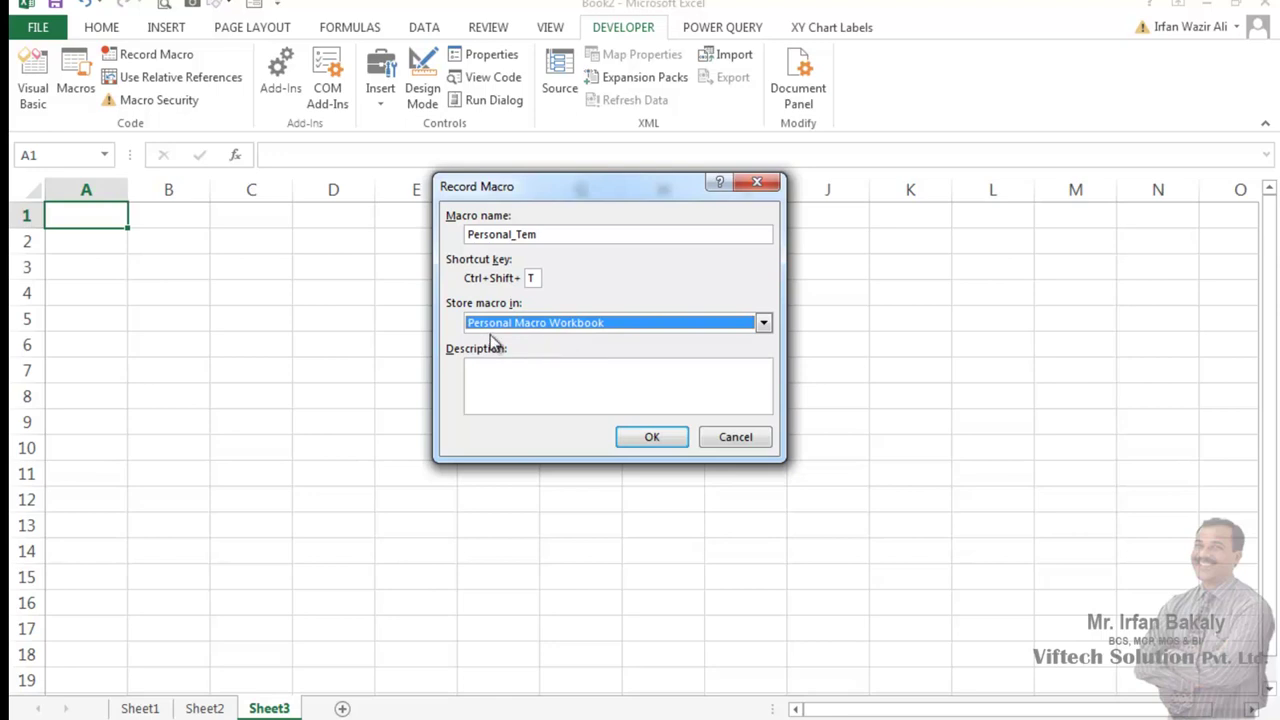
left_click(658, 442)
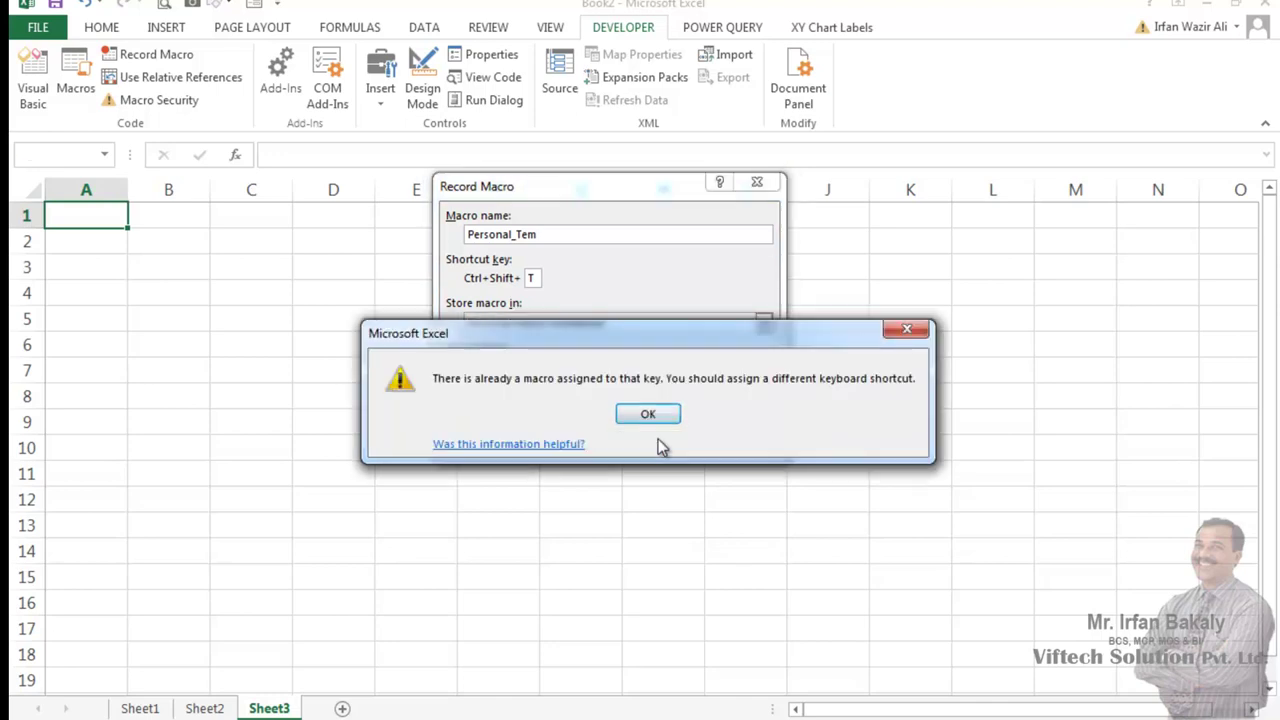
left_click(650, 418)
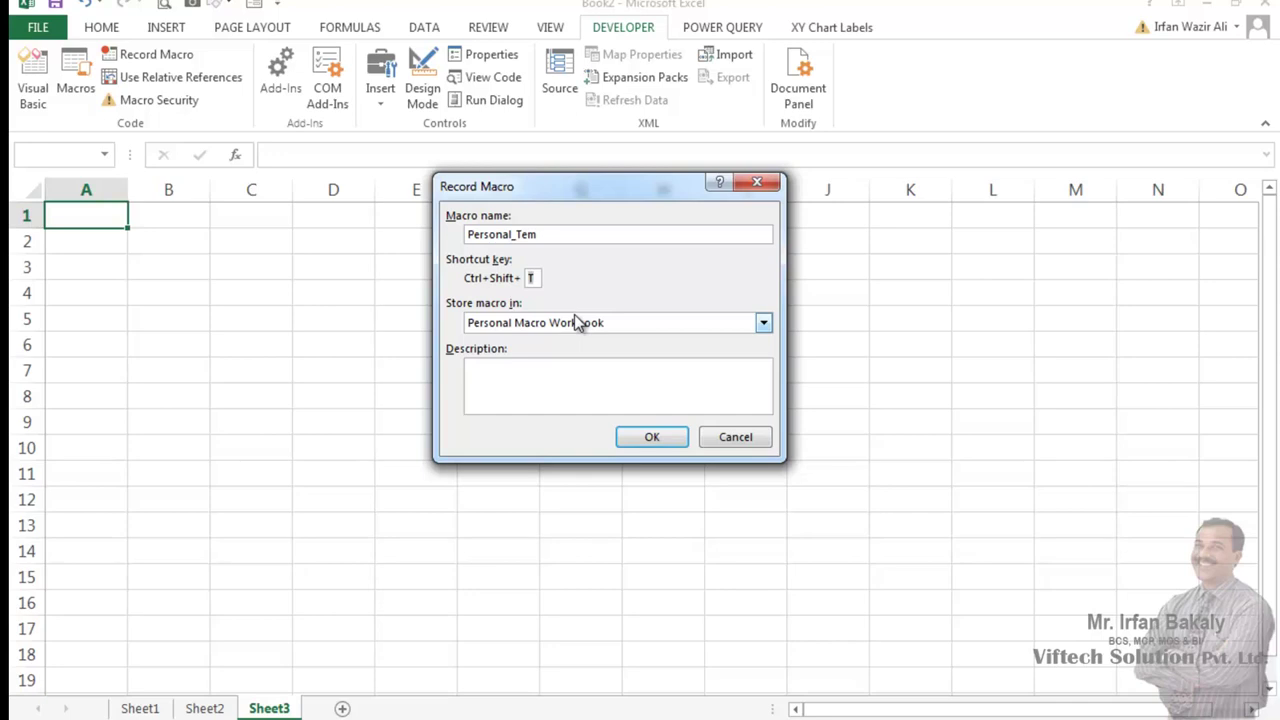
type("P")
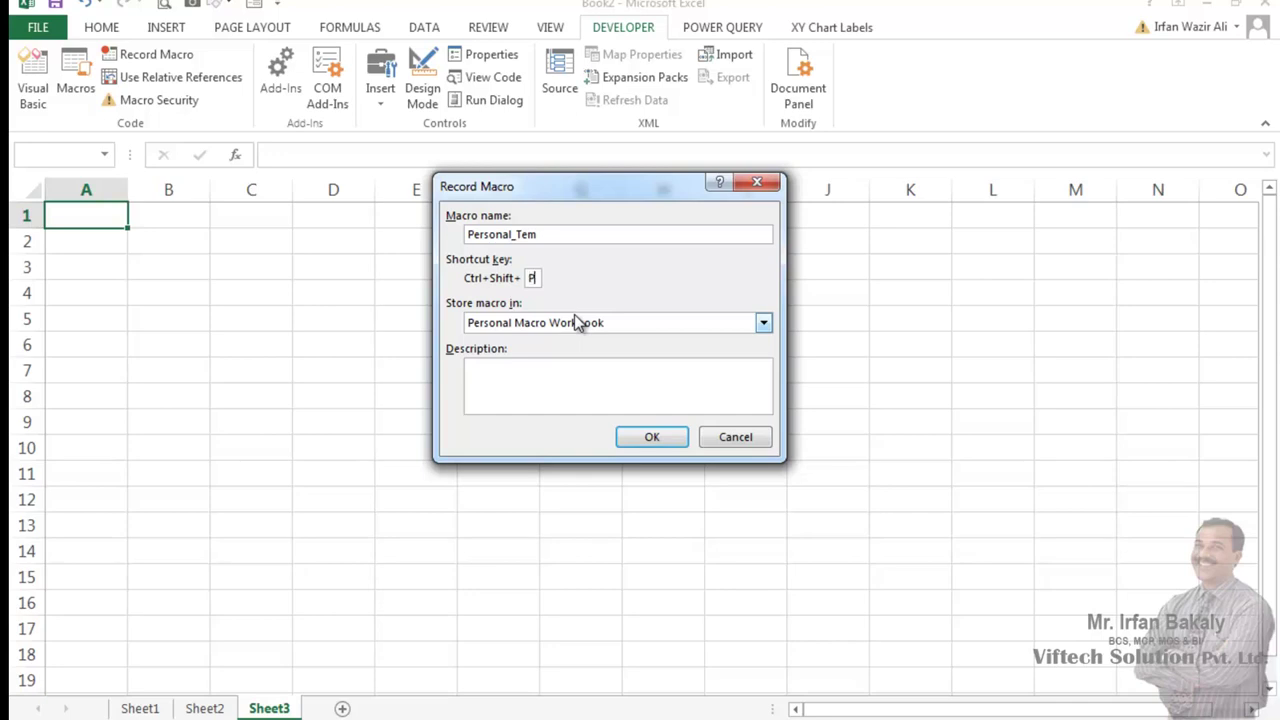
left_click(645, 440)
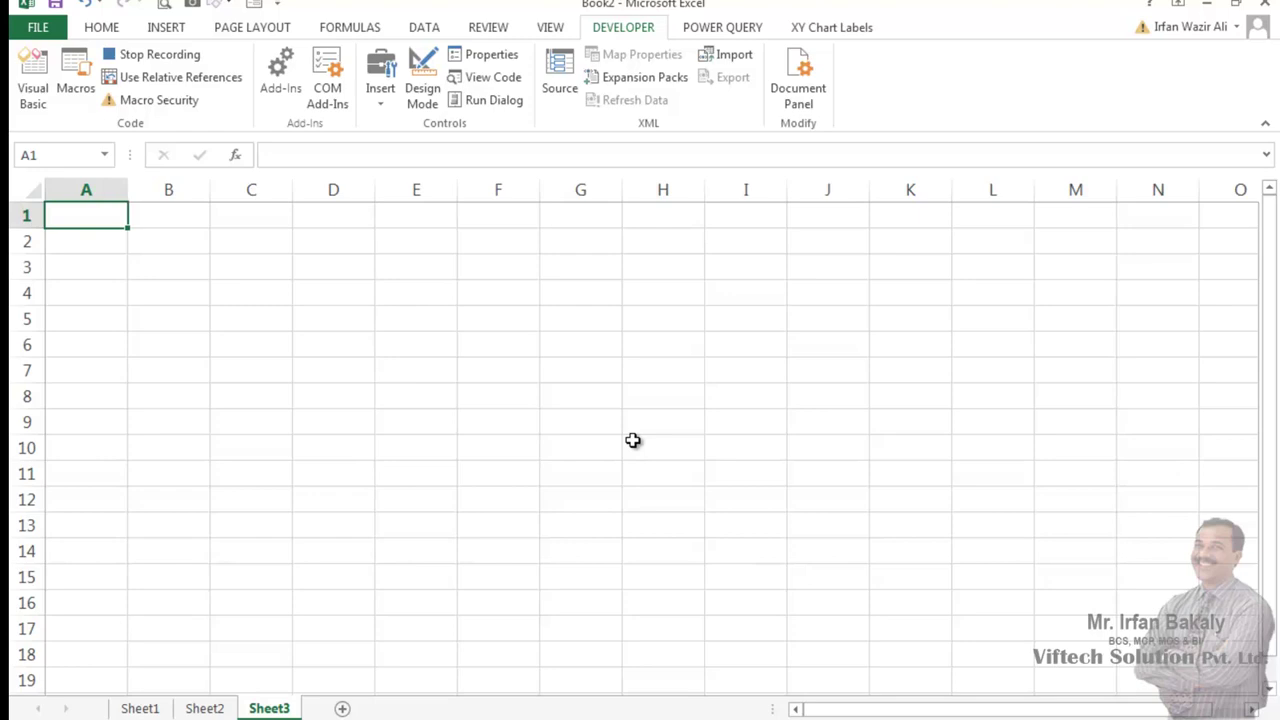
Enter the titles ABC COMPUTER in A1 and KARACHI PAKISTAN in A2.
type("ACB")
key("BackSpace")
key("BackSpace")
type("BC COMPUTER")
key("Return")
type("KARACHI PAKISTAN")
key("Return")
key("Return")
Enter the column headings S.NO, NAME, BASIC SALARY and MEDICAL in cells A4 to D4.
type("S.NO")
key("Tab")
type("NAME")
key("Tab")
type("BASI")
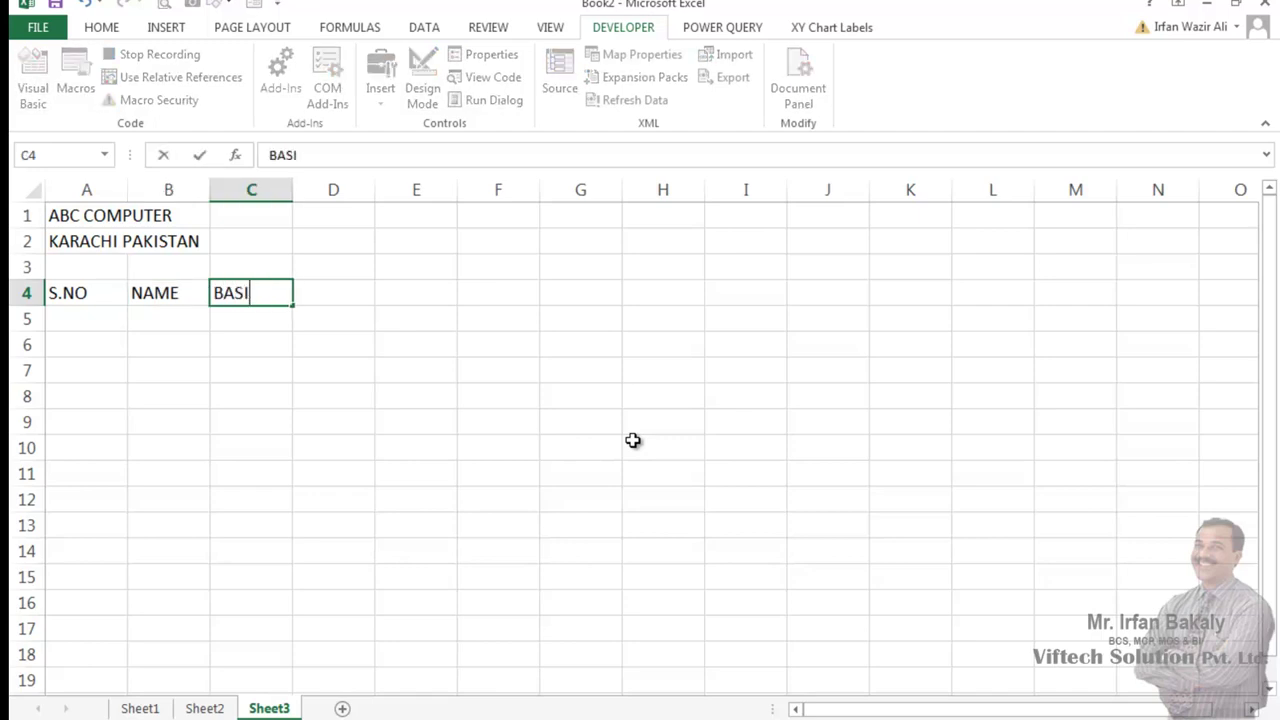
type("C SALARY")
key("Tab")
type("MEDICAL")
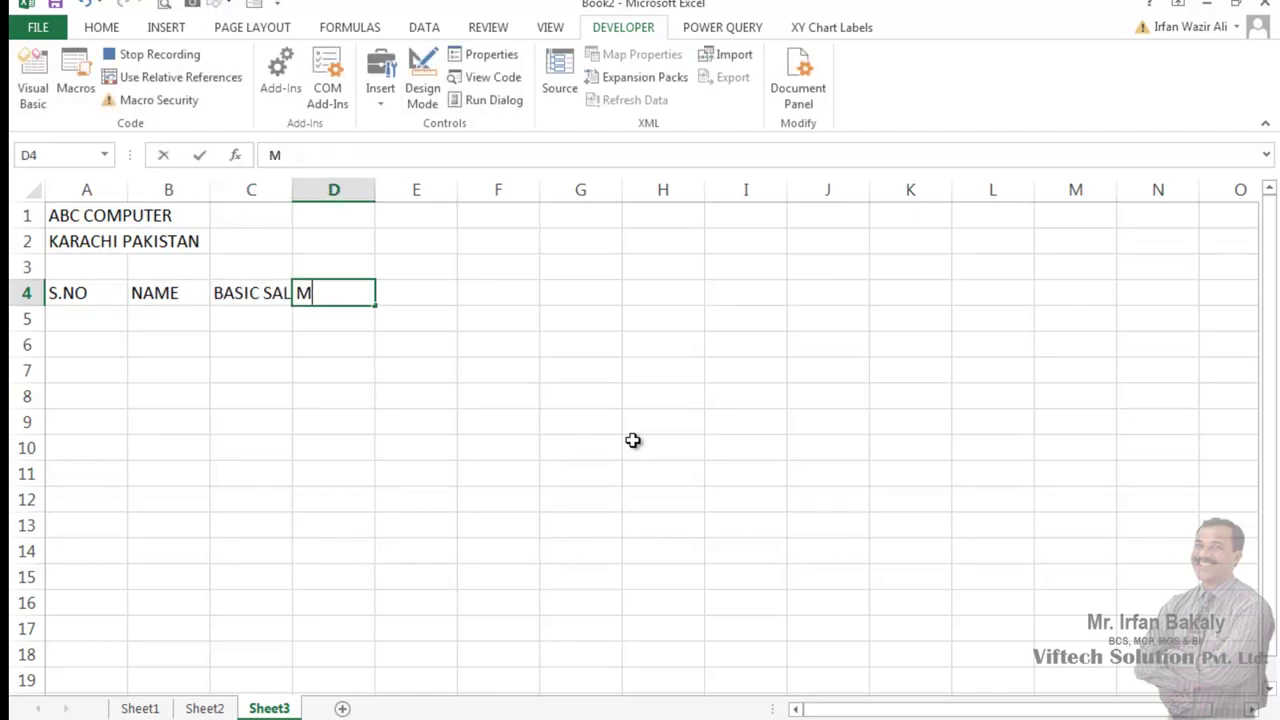
key("Tab")
Enter the headings HOUSE RENT in E4 and CONVENCE in F4.
type("HOUS")
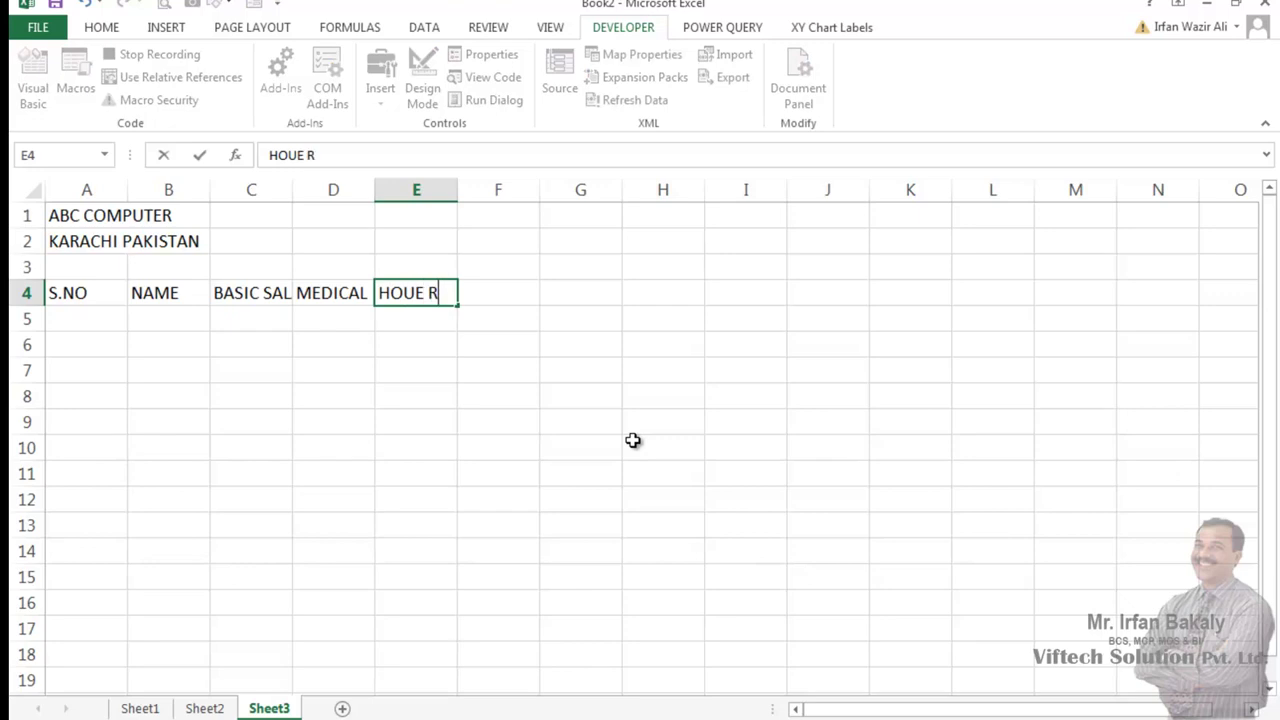
type("E")
key("BackSpace")
type("E RENT")
key("Tab")
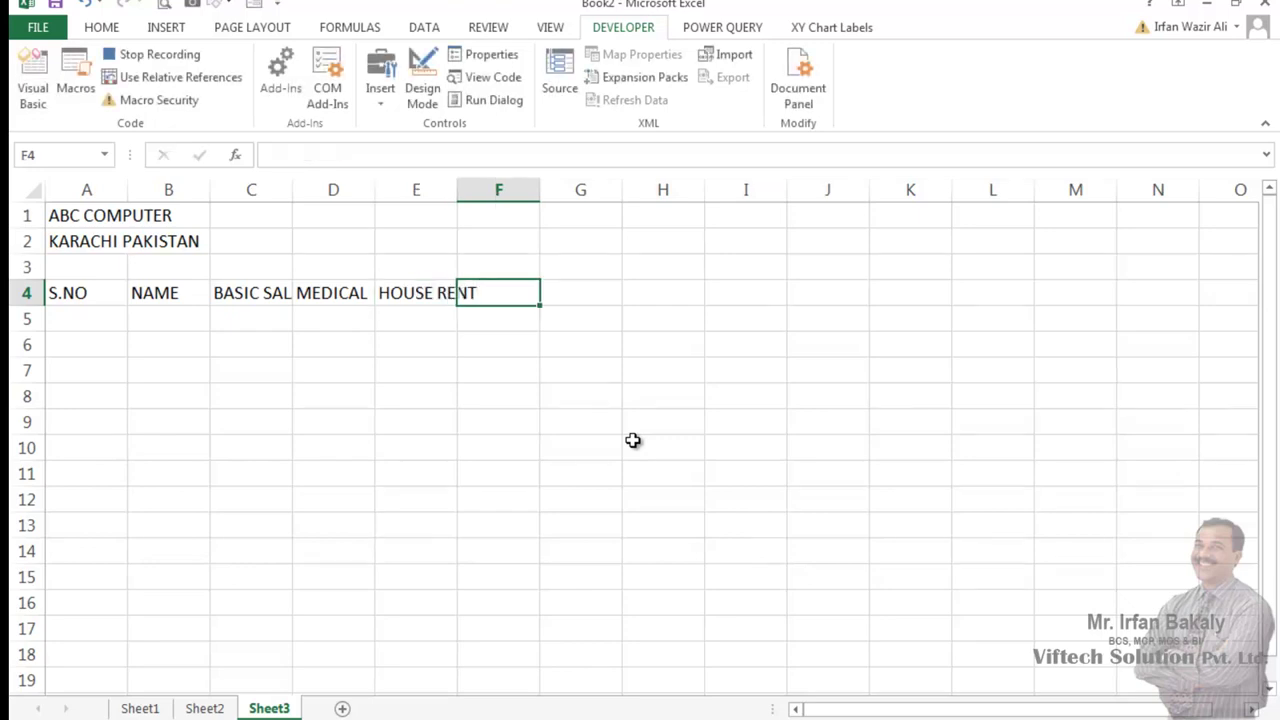
type("CONVENCE")
key("Tab")
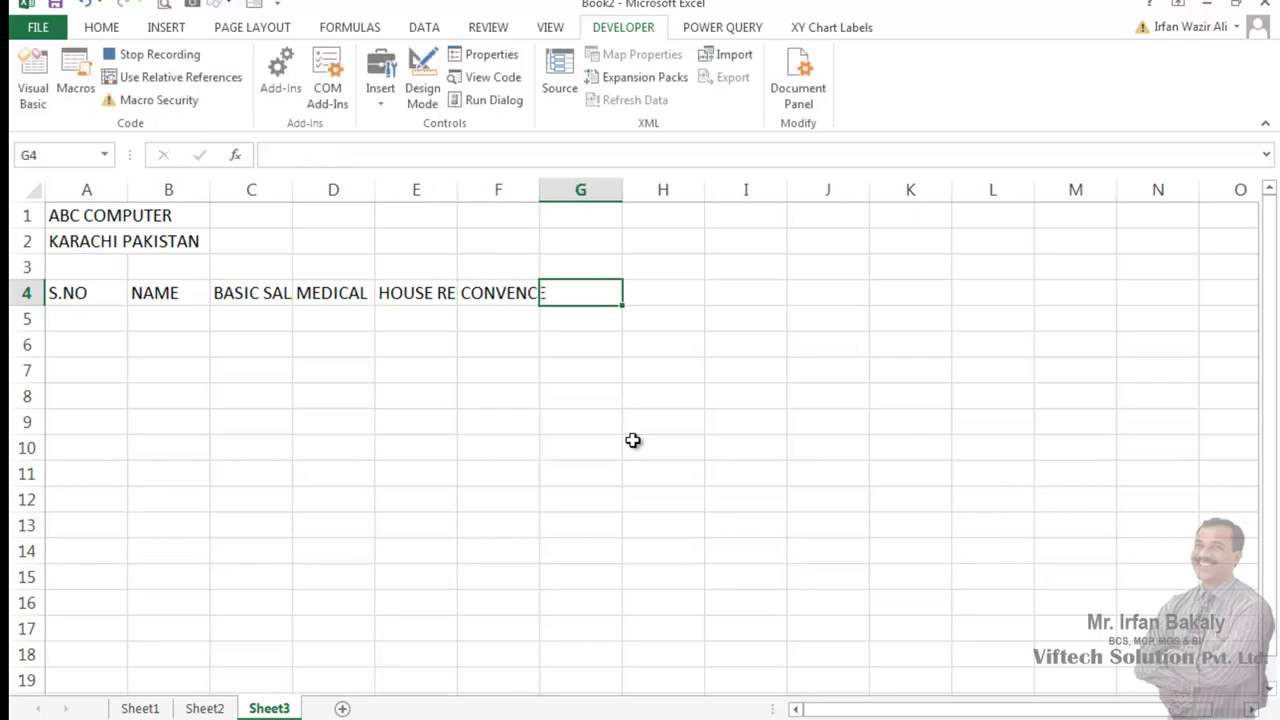
Complete the heading row with TOTAL, TAX, EOBI and TAKE HOME in cells G4 to J4.
type("TOTAL")
key("Tab")
type("TAX")
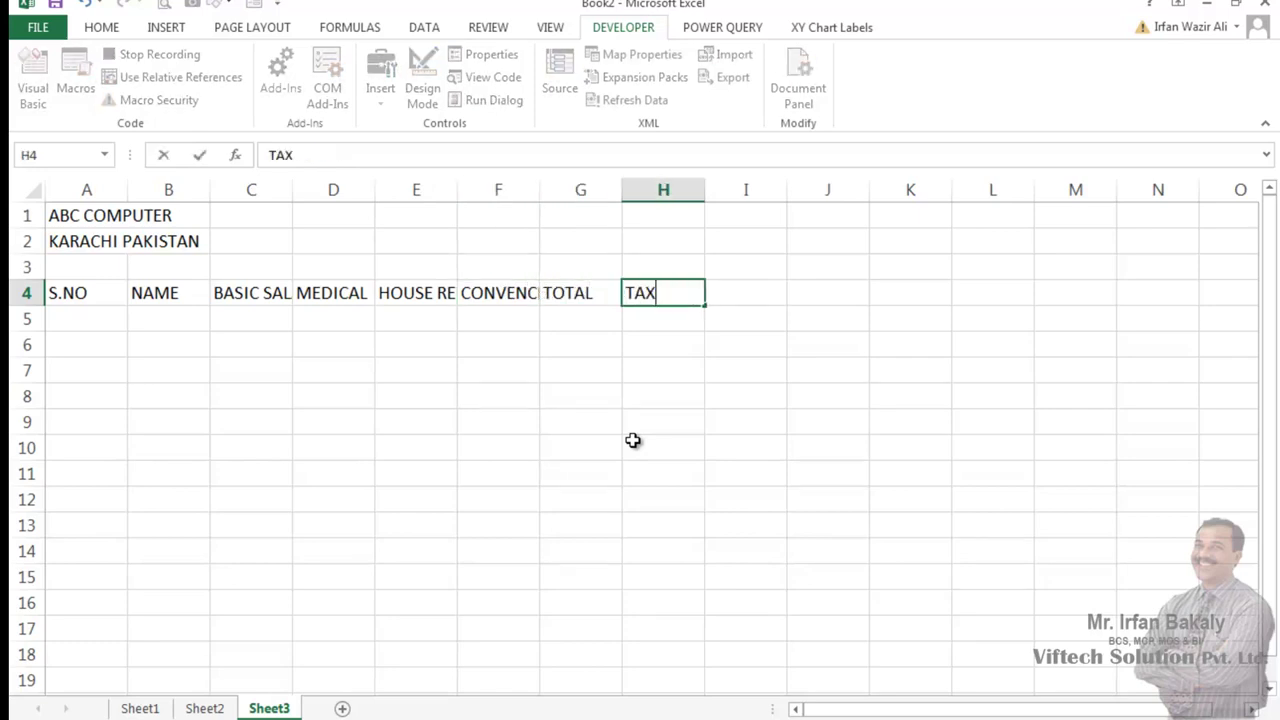
key("Tab")
type("E")
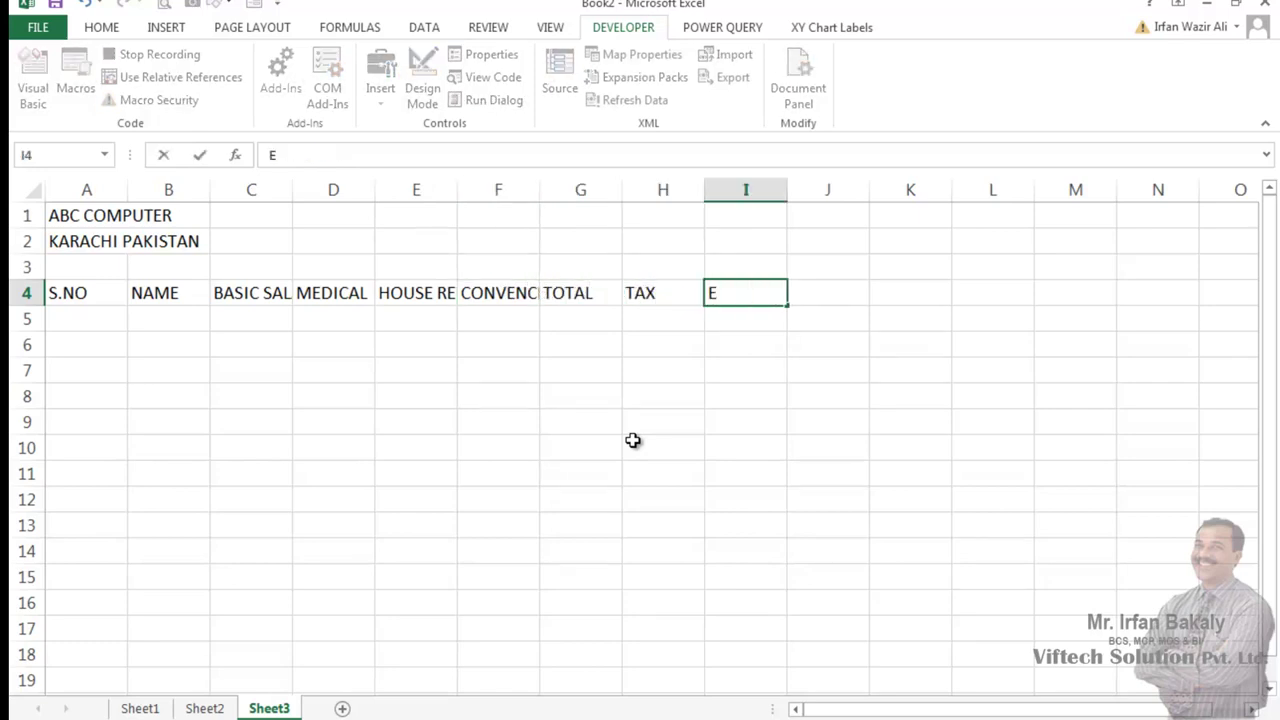
type("OBI")
key("Tab")
type("TAK")
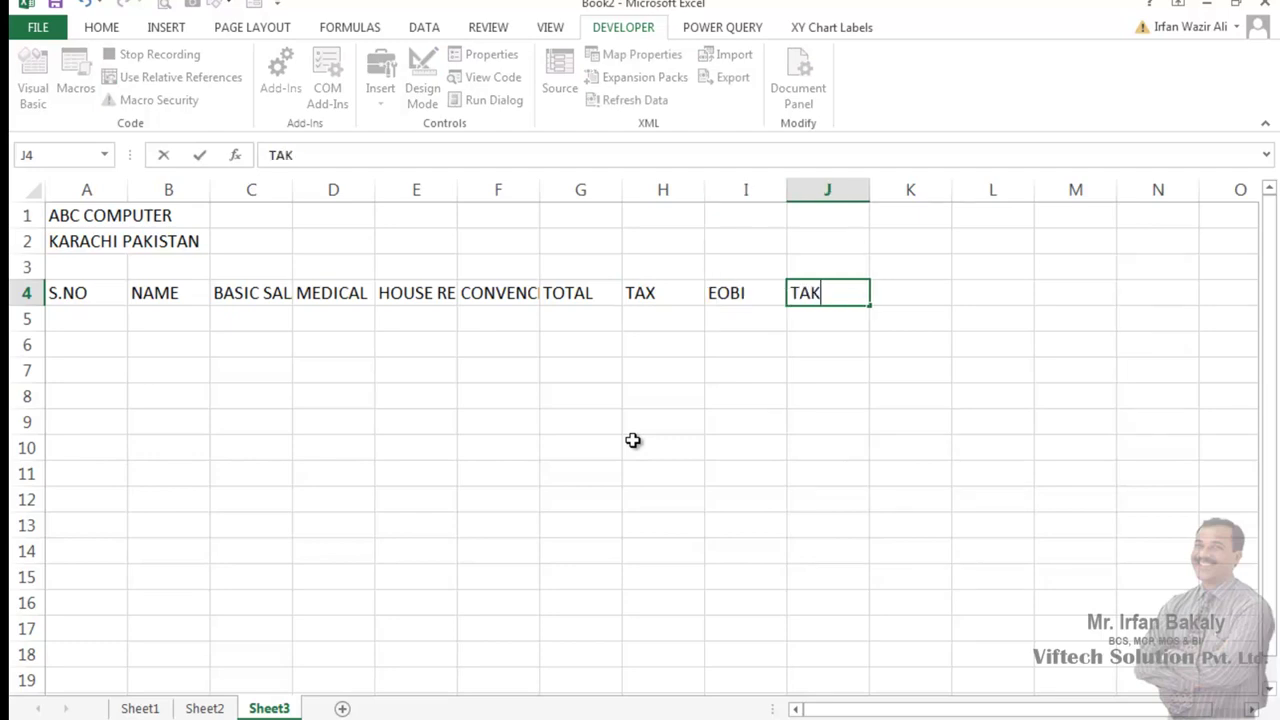
type("E HOME")
key("Return")
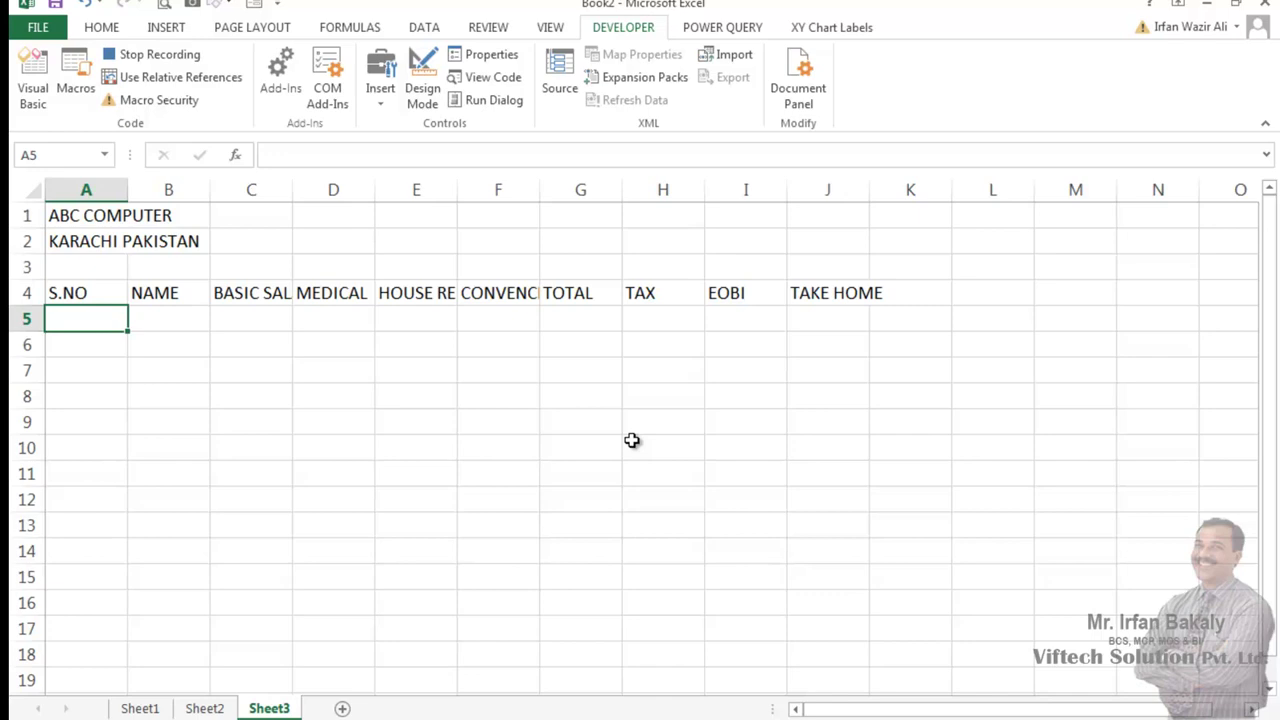
Apply all borders to the table range A4:J16.
left_click_drag(62, 291, 843, 606)
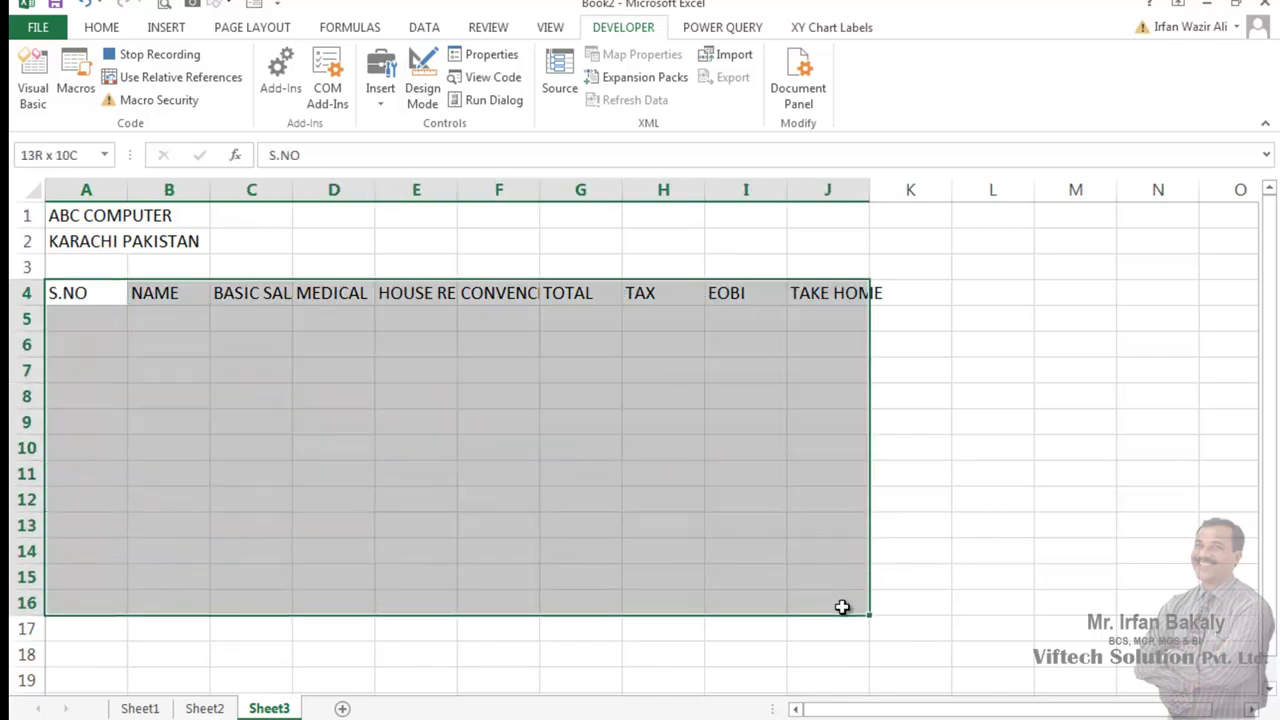
left_click(104, 31)
left_click(211, 93)
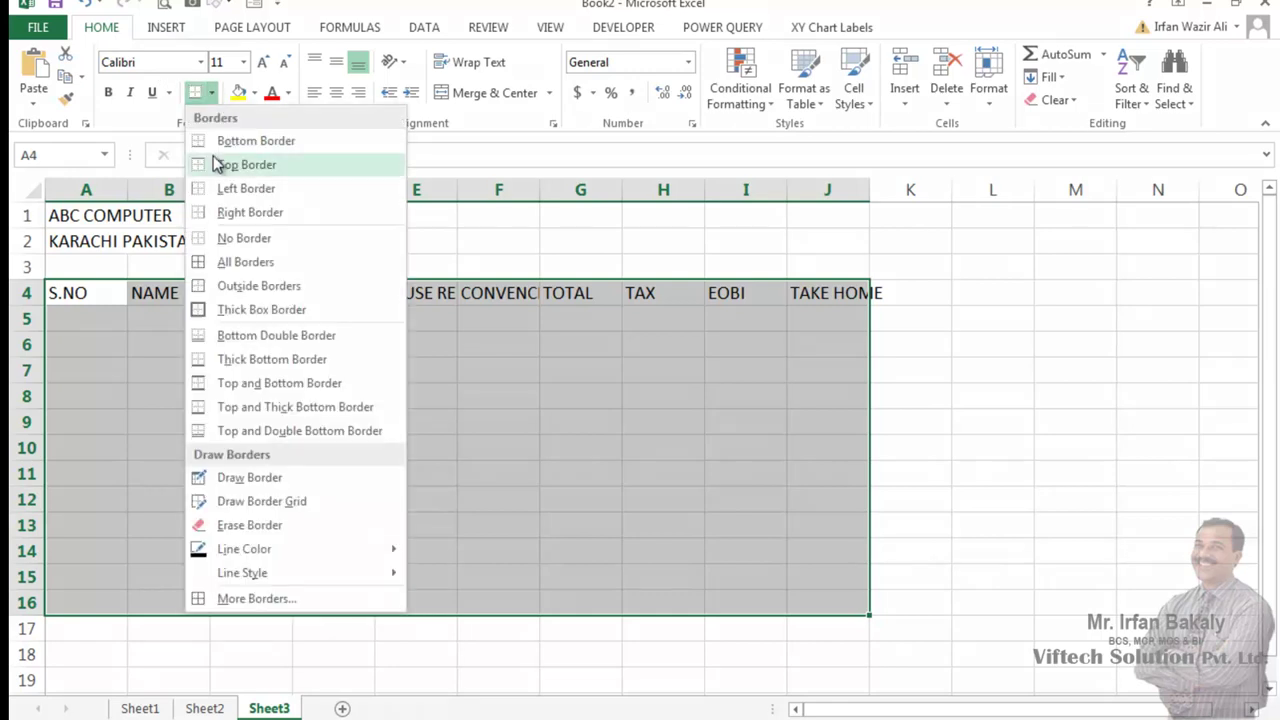
left_click(179, 292)
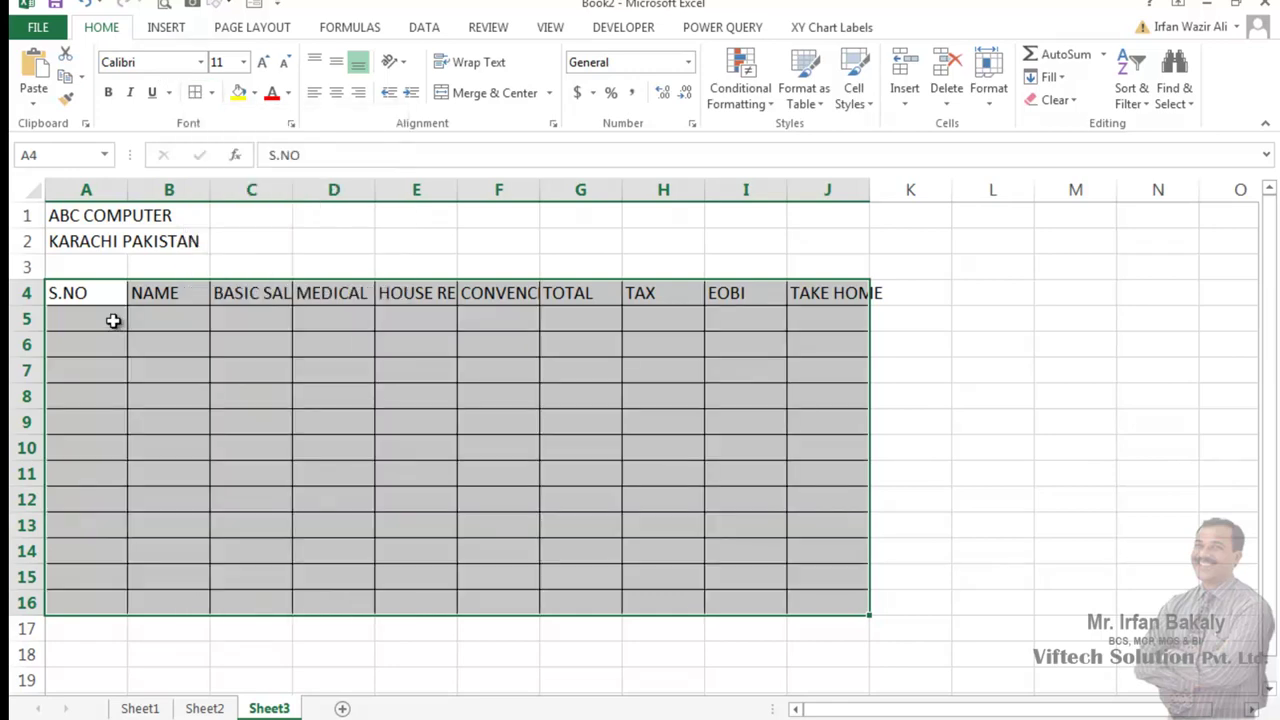
Fill the S.NO column with serial numbers 1 to 12 in A5:A16.
left_click(115, 320)
type("1")
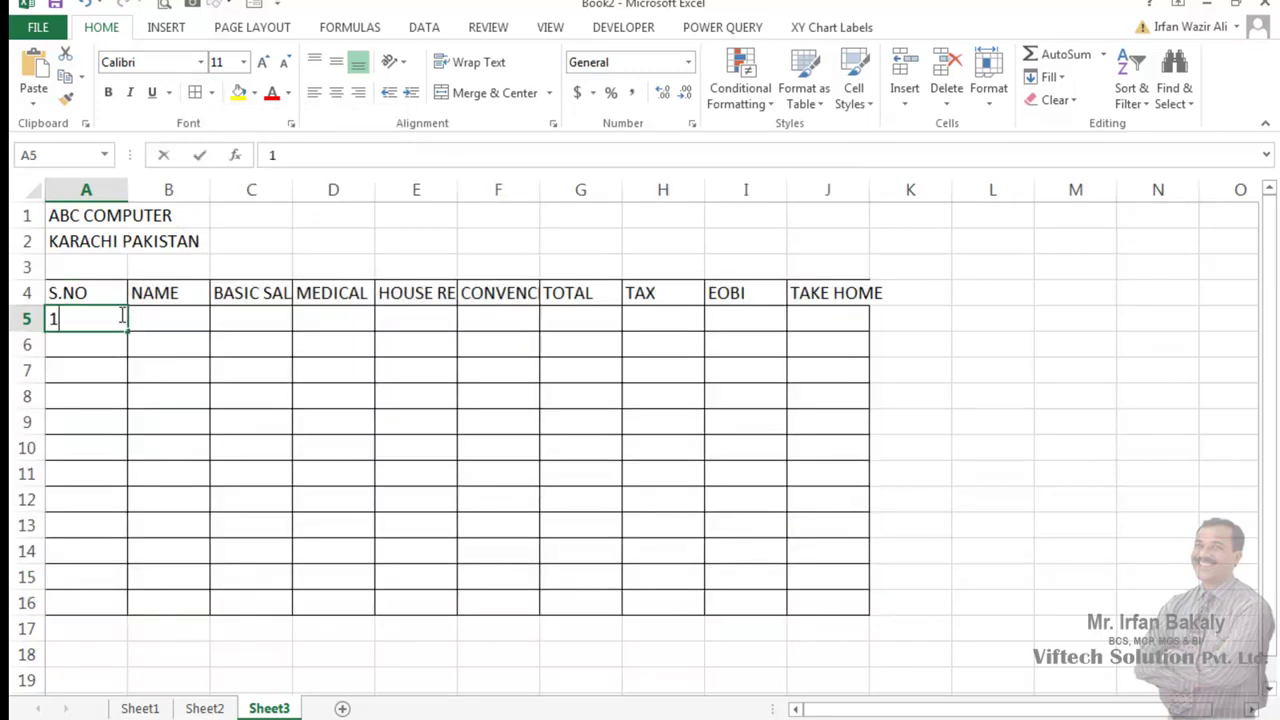
key("Return")
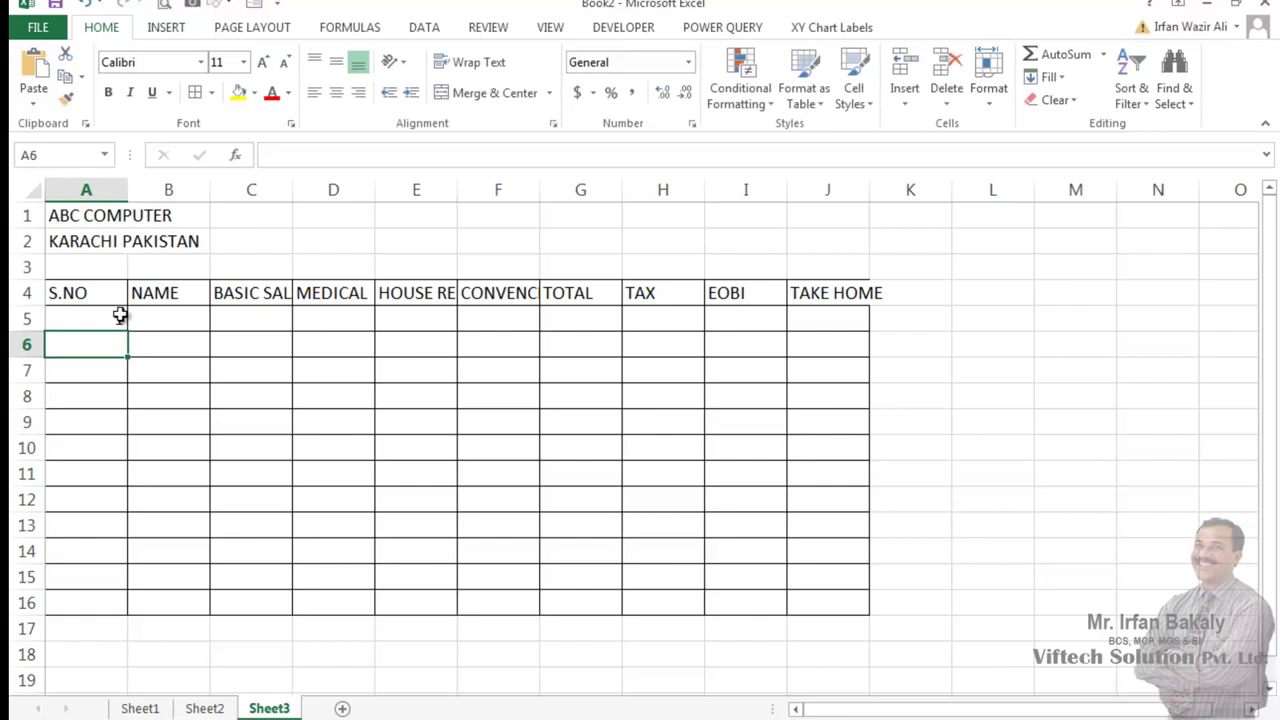
left_click(120, 318)
left_click_drag(126, 332, 130, 606)
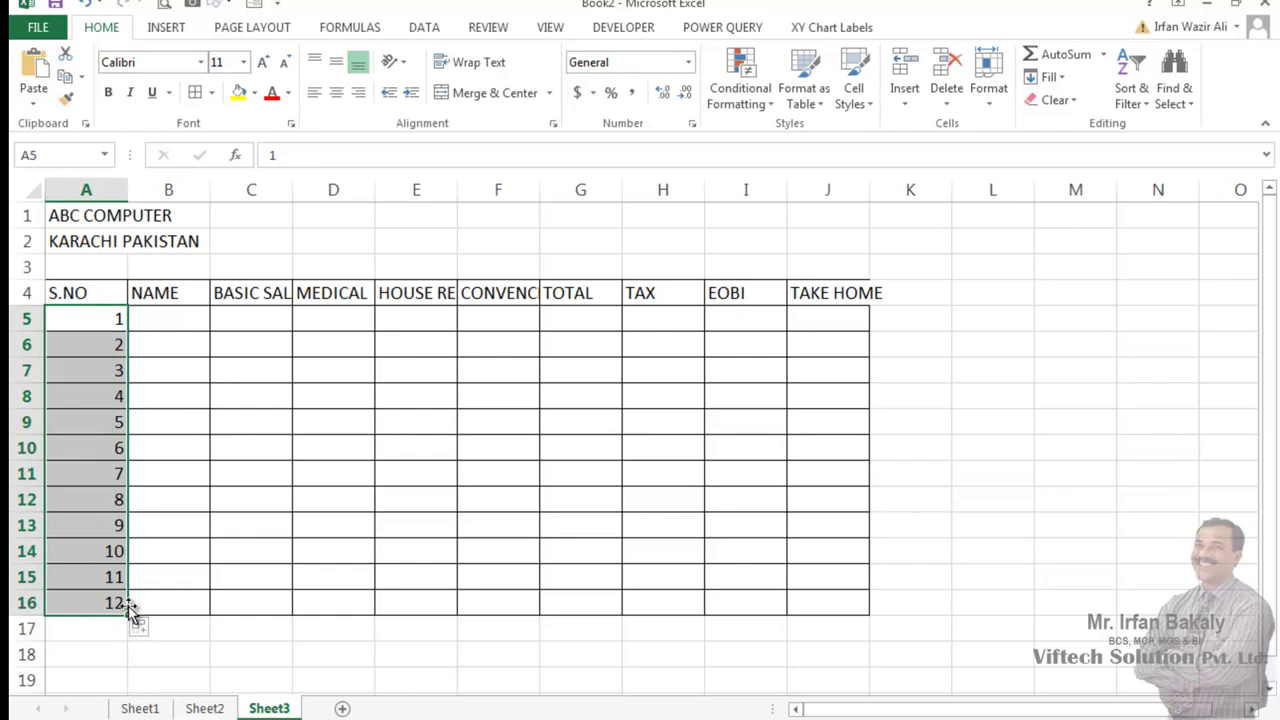
Widen columns A to J equally, and autofit the BASIC SALARY and HOUSE RENT columns to their headings.
left_click(200, 312)
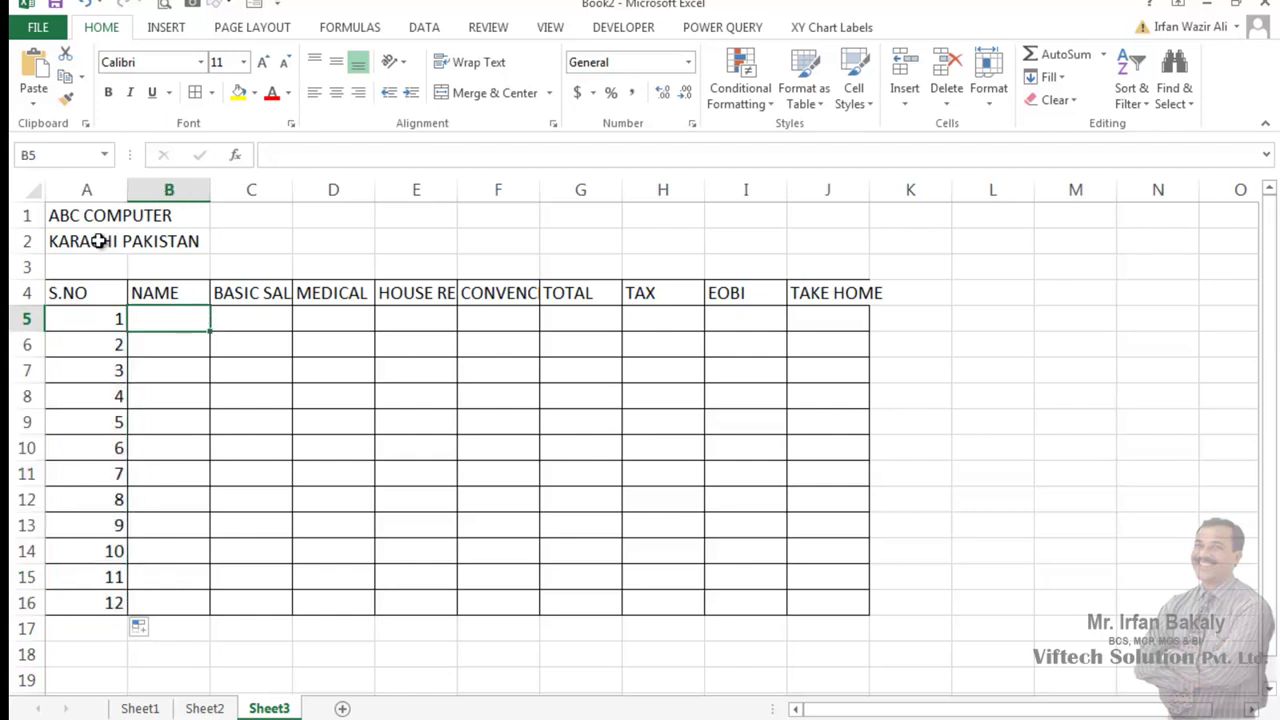
left_click_drag(117, 190, 808, 189)
left_click(405, 343)
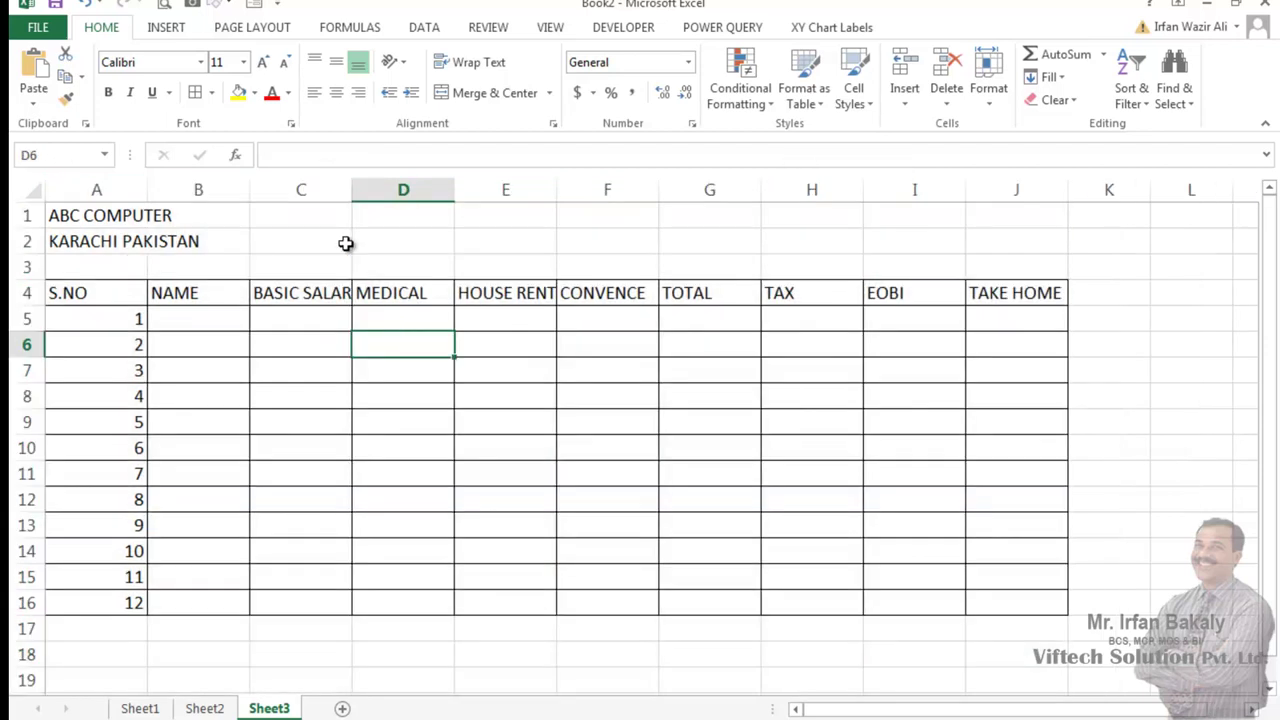
double_click(350, 190)
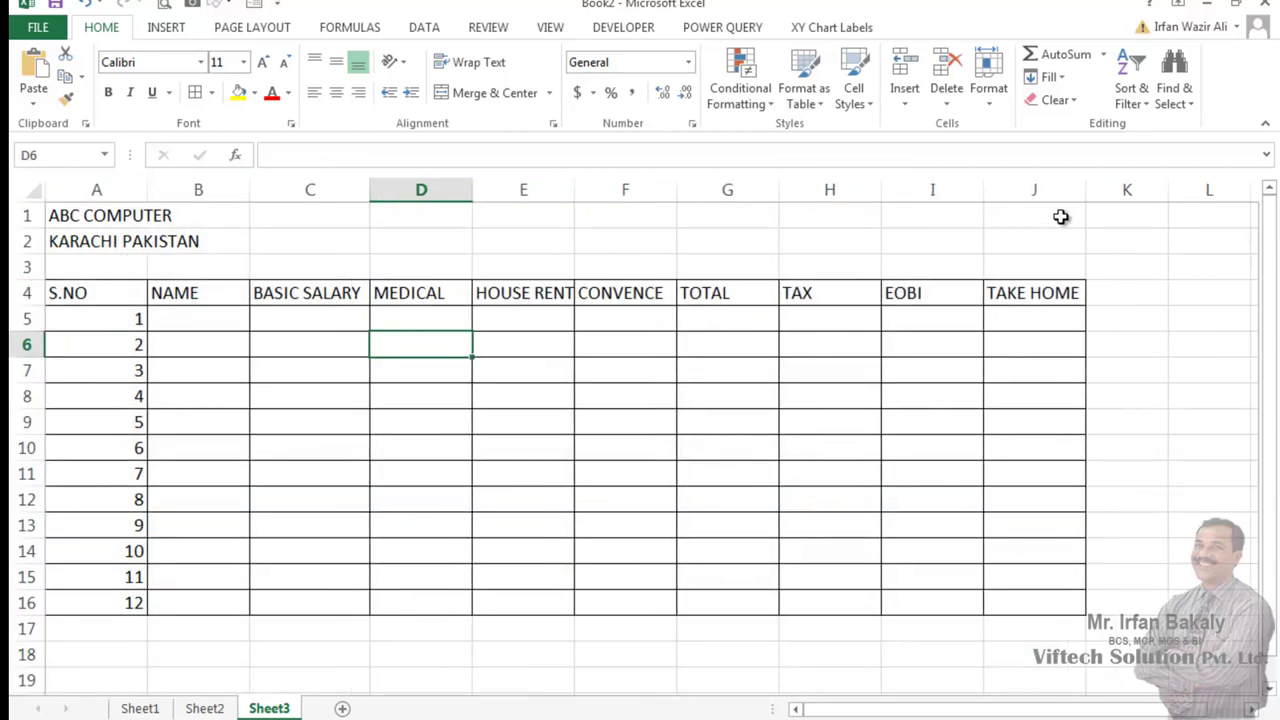
double_click(574, 189)
left_click(226, 434)
Make the headings in A4:J4 bold and centre them.
left_click_drag(114, 297, 1030, 300)
left_click(108, 92)
left_click(336, 93)
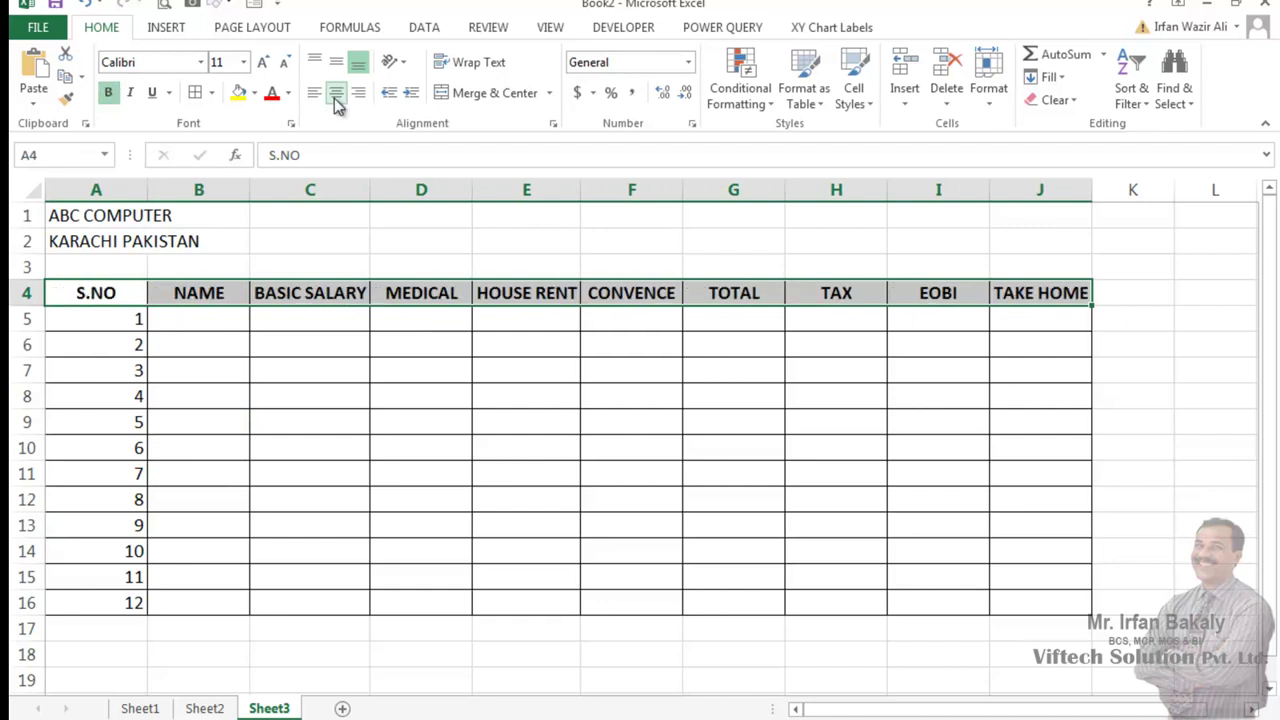
Put a thick box border around the whole table A4:J16.
left_click(1023, 597, "shift")
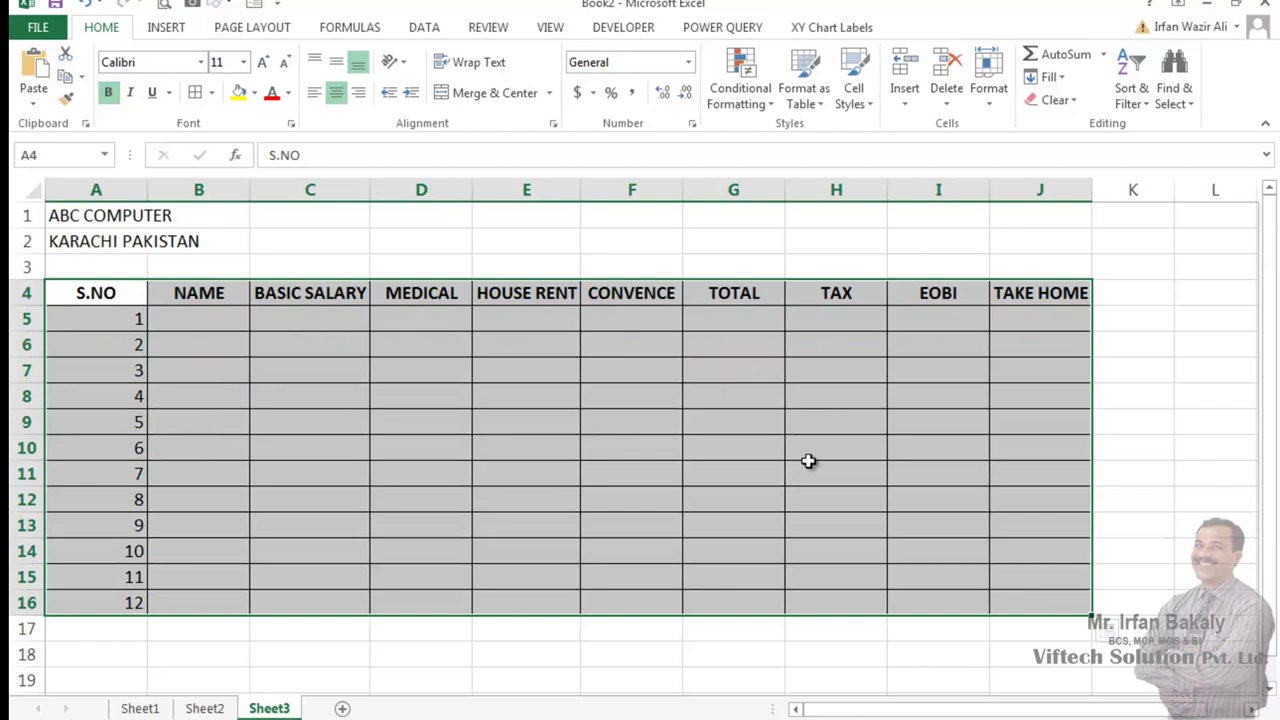
left_click(211, 92)
left_click(219, 310)
left_click(275, 368)
Put a thick box border around the heading row A4:J4 and widen the NAME column.
left_click_drag(115, 295, 1023, 294)
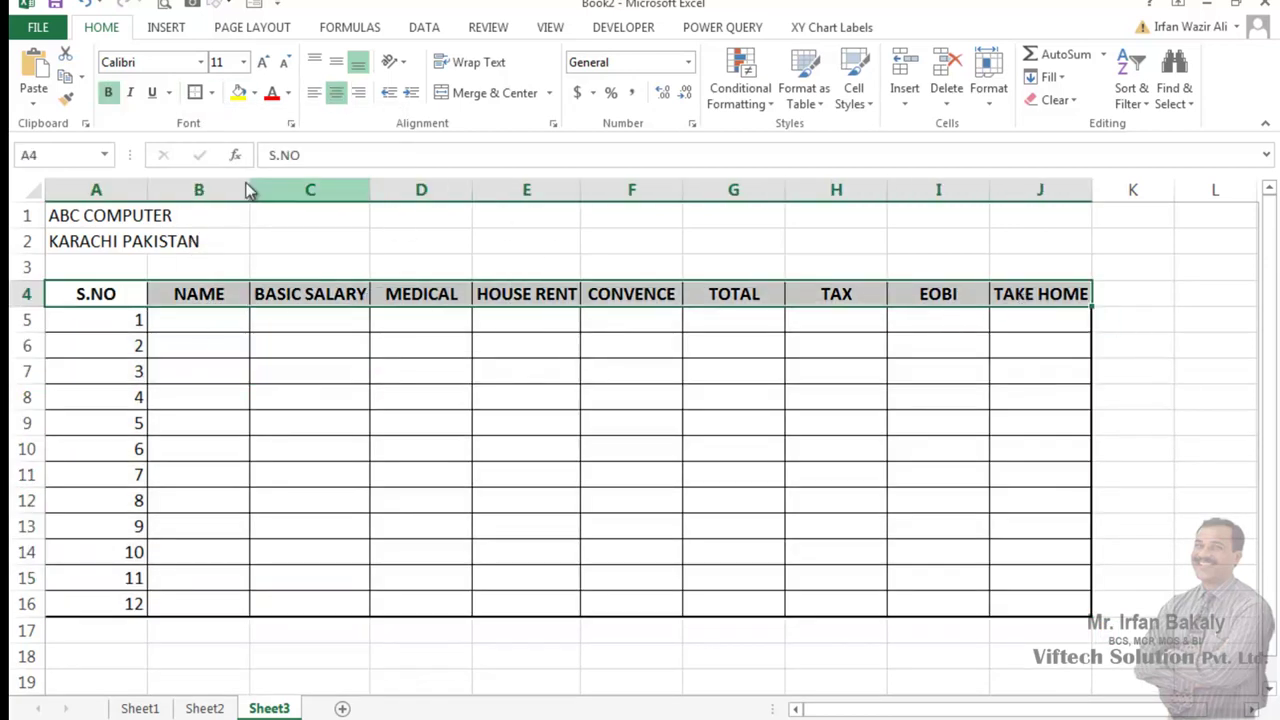
left_click(195, 92)
left_click(340, 347)
left_click_drag(250, 190, 350, 191)
left_click(374, 402)
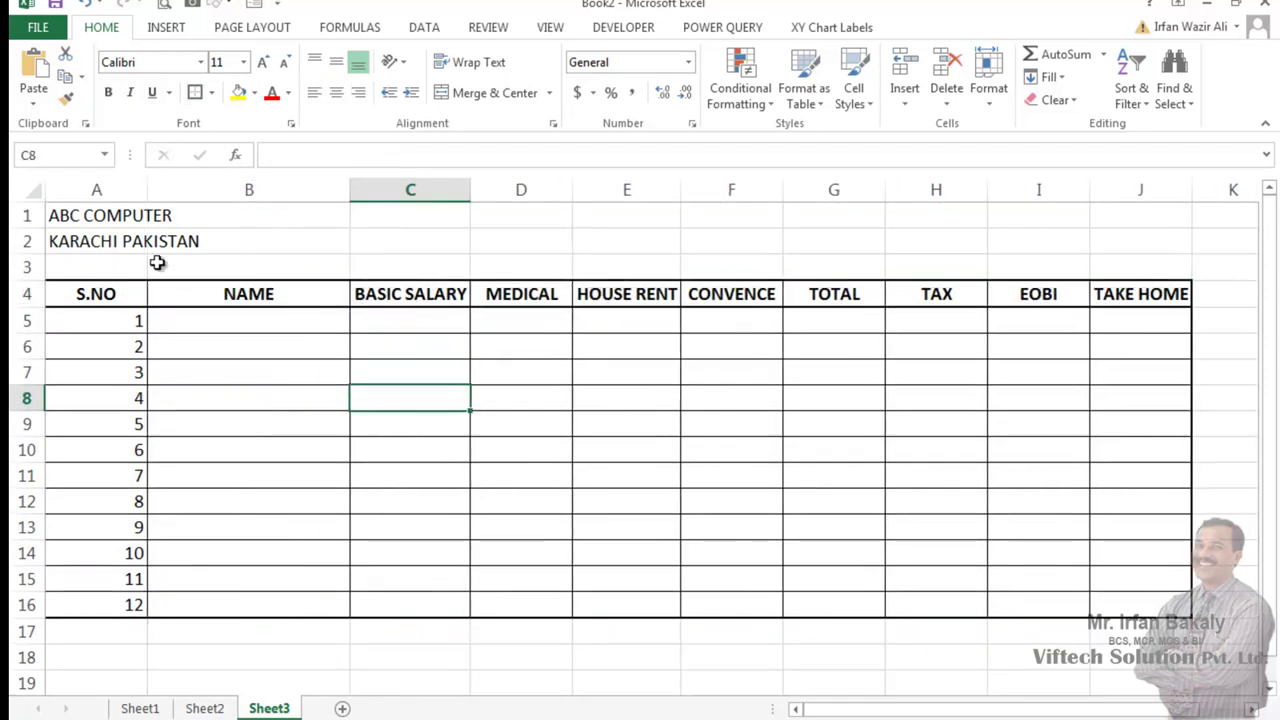
Merge and centre the ABC COMPUTER title across A1:J1 and enlarge its font to size 18.
left_click(140, 215)
left_click_drag(157, 215, 1100, 219)
left_click(475, 95)
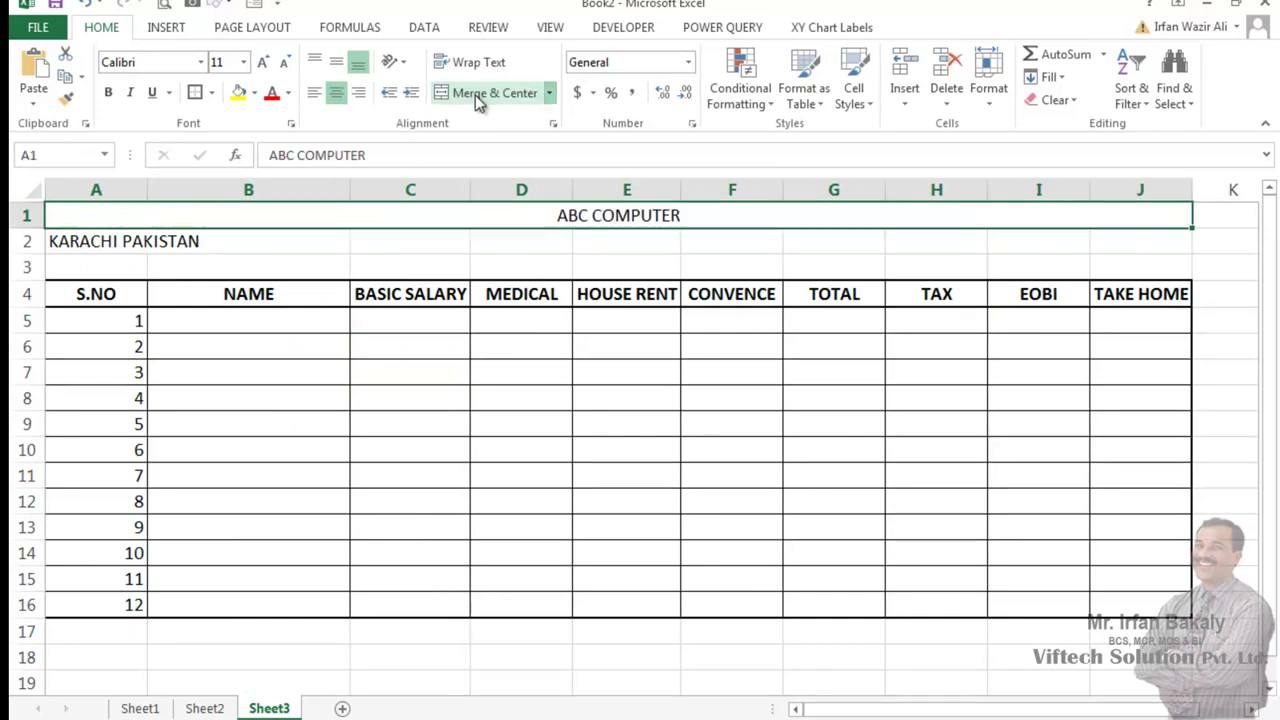
left_click(264, 64)
left_click(264, 64)
left_click(264, 64)
left_click(264, 64)
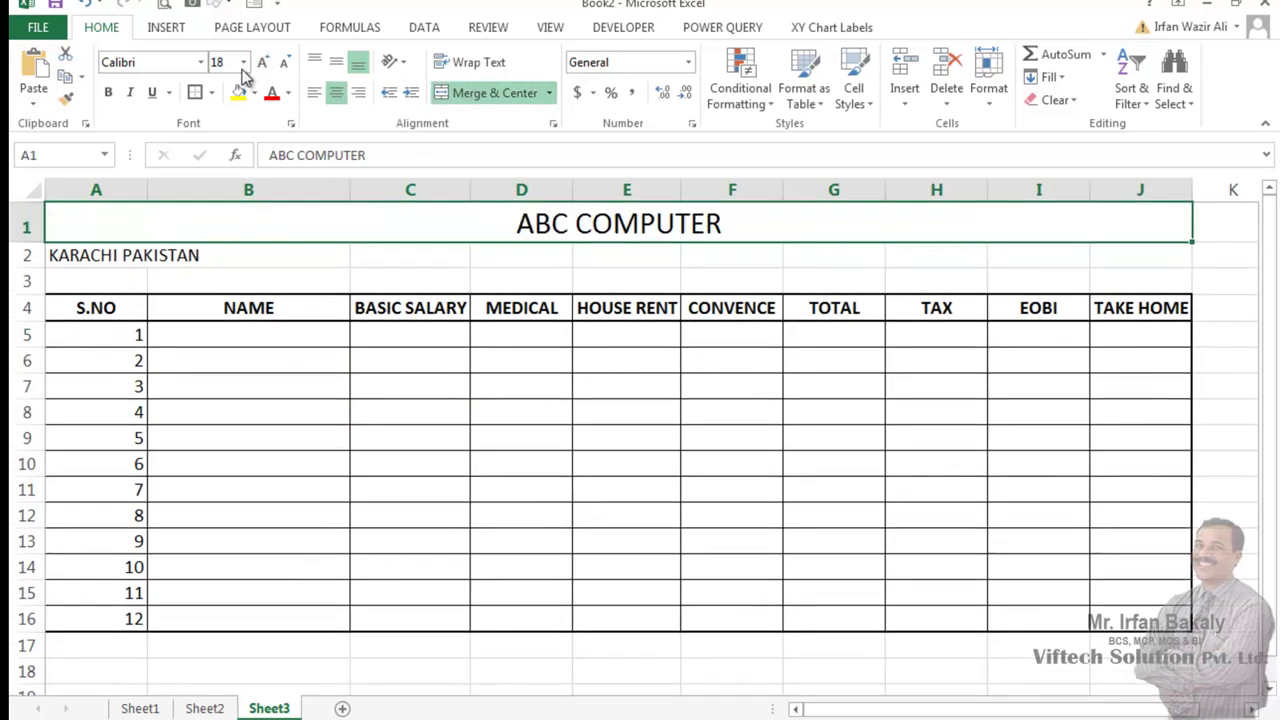
Make the ABC COMPUTER title bold, and format KARACHI PAKISTAN as an underlined size 14 subtitle merged and centred across A2:J2.
left_click(112, 94)
left_click_drag(80, 255, 1118, 254)
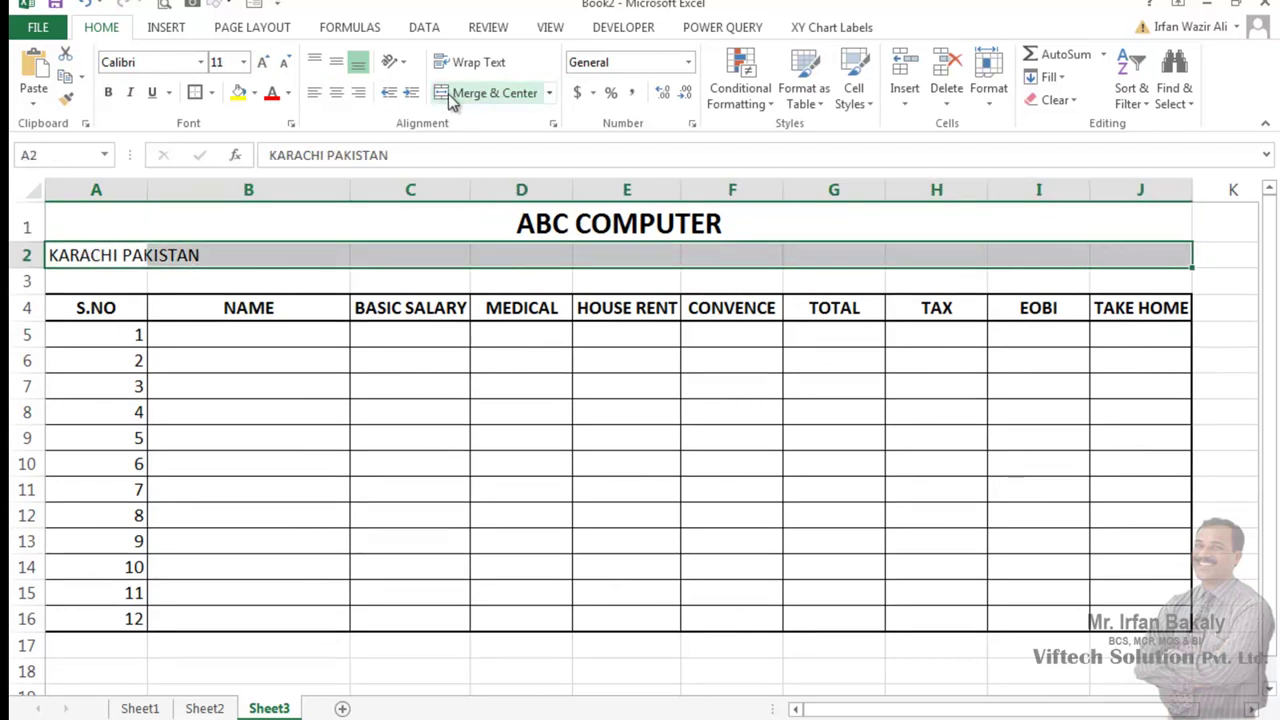
left_click(485, 93)
left_click(263, 64)
left_click(263, 64)
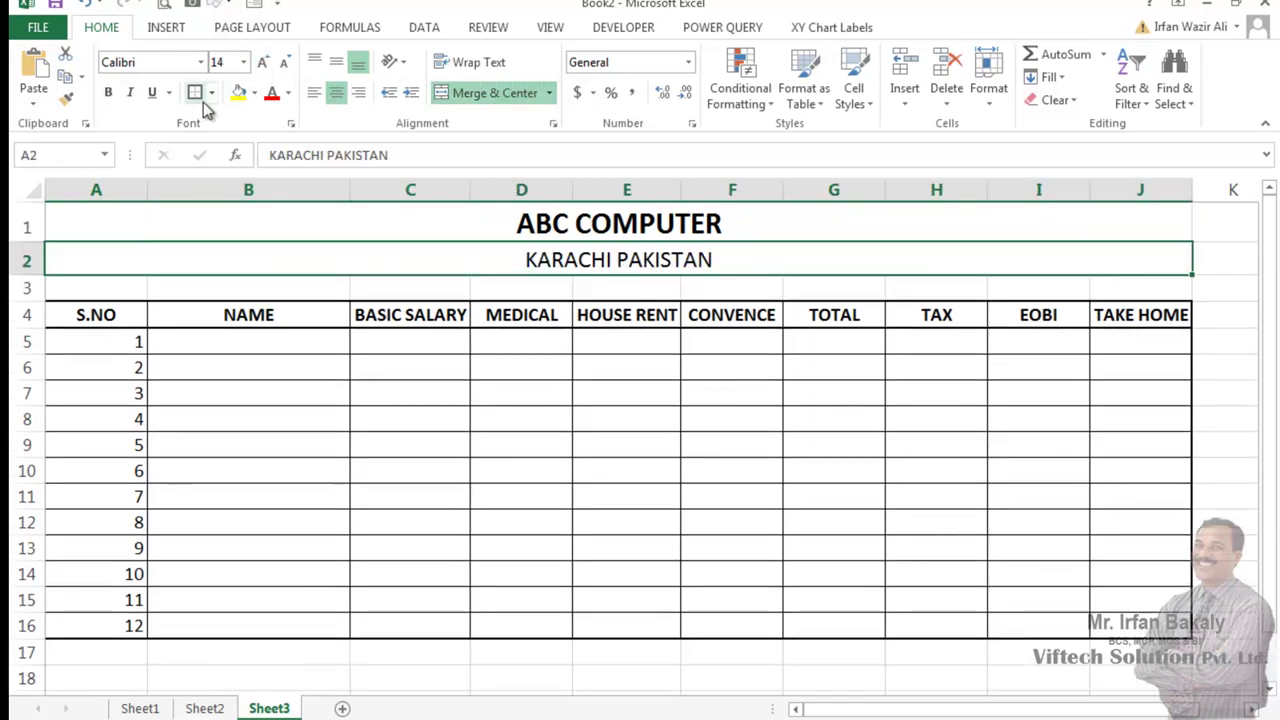
left_click(152, 93)
left_click(478, 443)
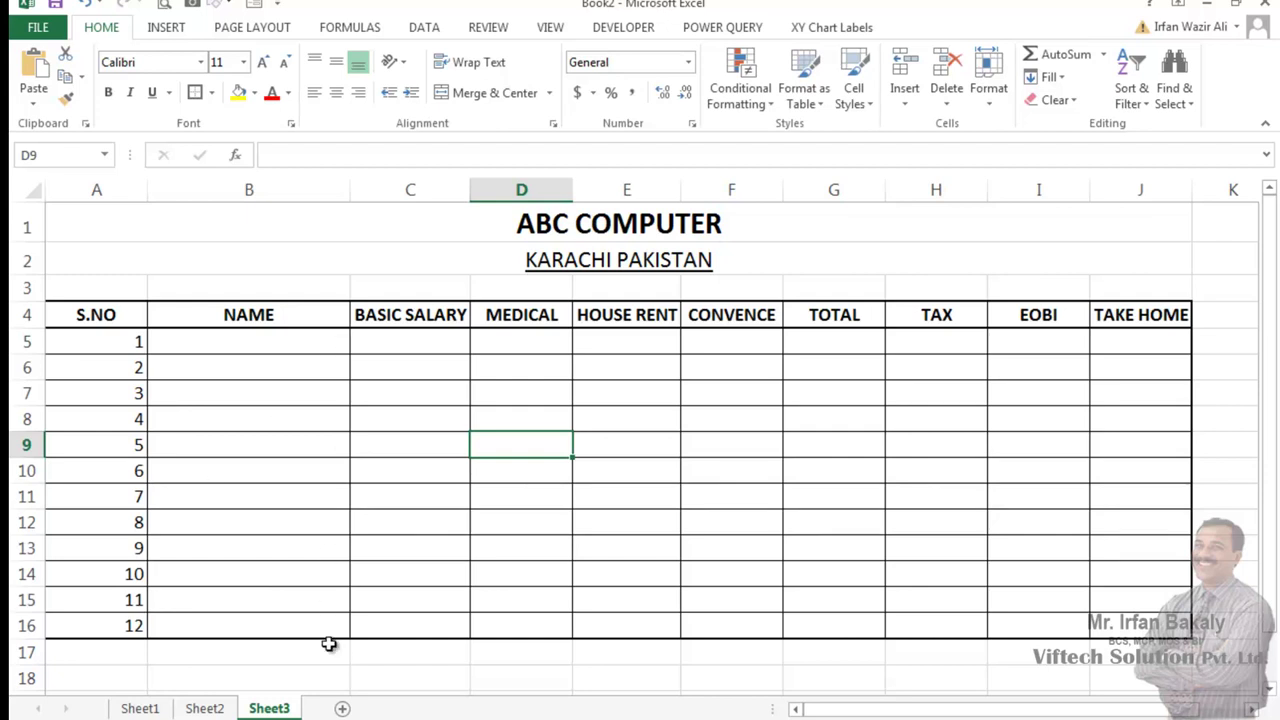
Add a new worksheet, run the recorded macro on it to build the salary sheet, and select the first NAME cell, B5.
left_click(342, 708)
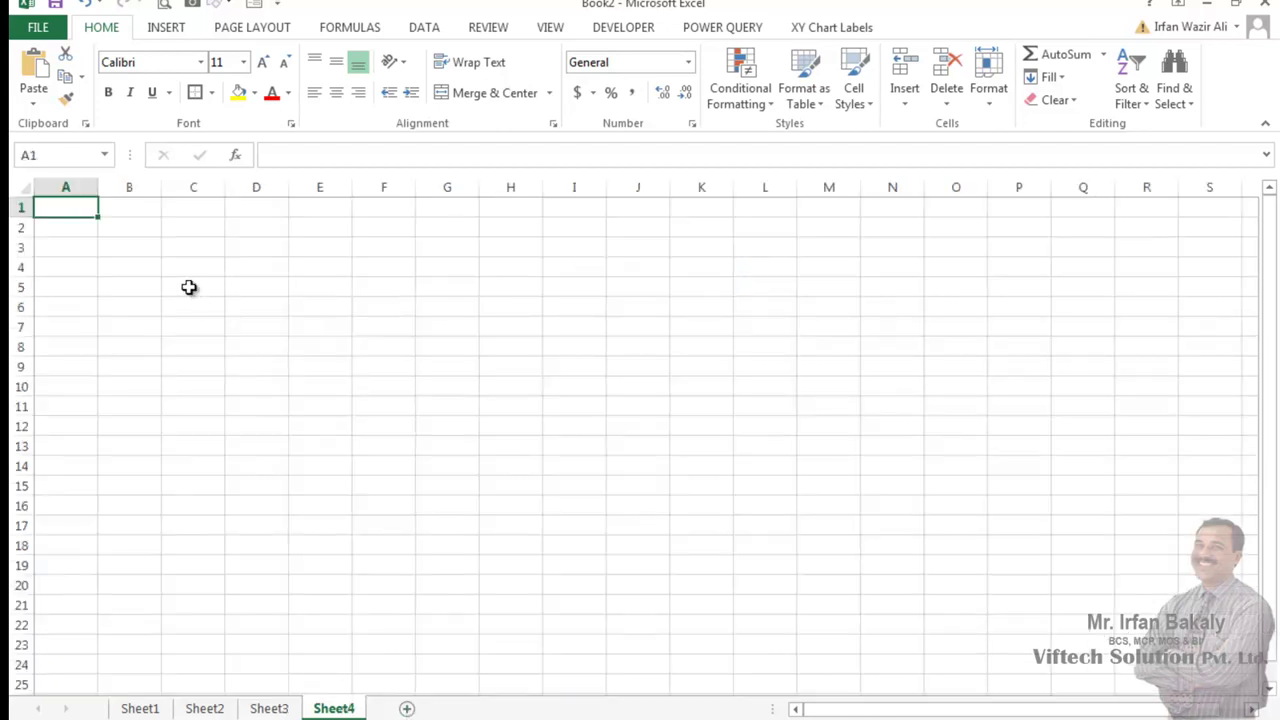
scroll(189, 287, "up", 3)
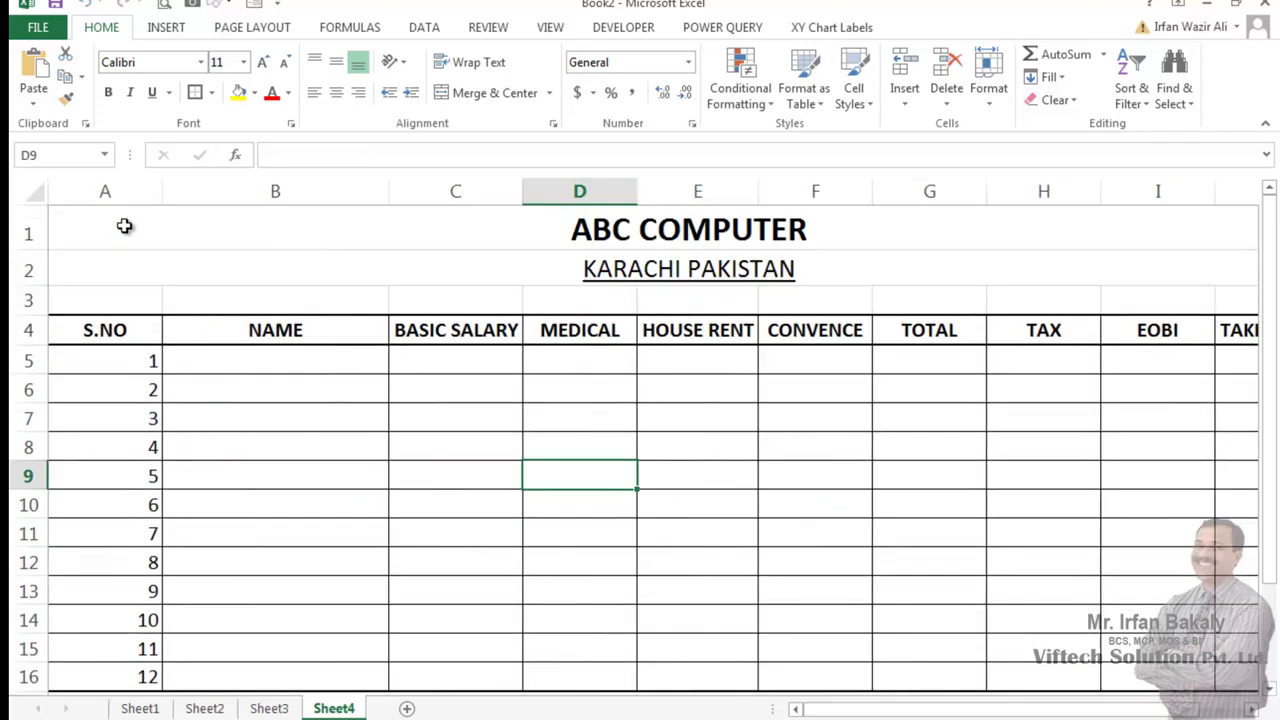
scroll(124, 226, "down", 1)
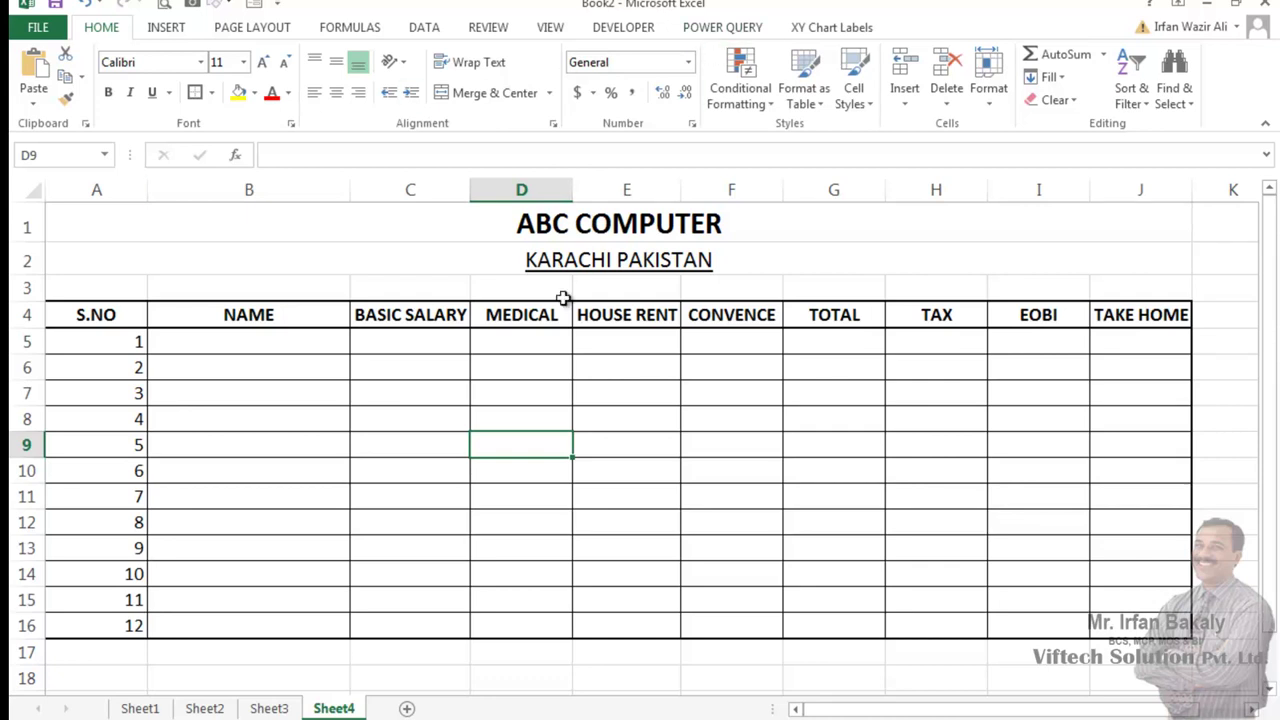
left_click(247, 345)
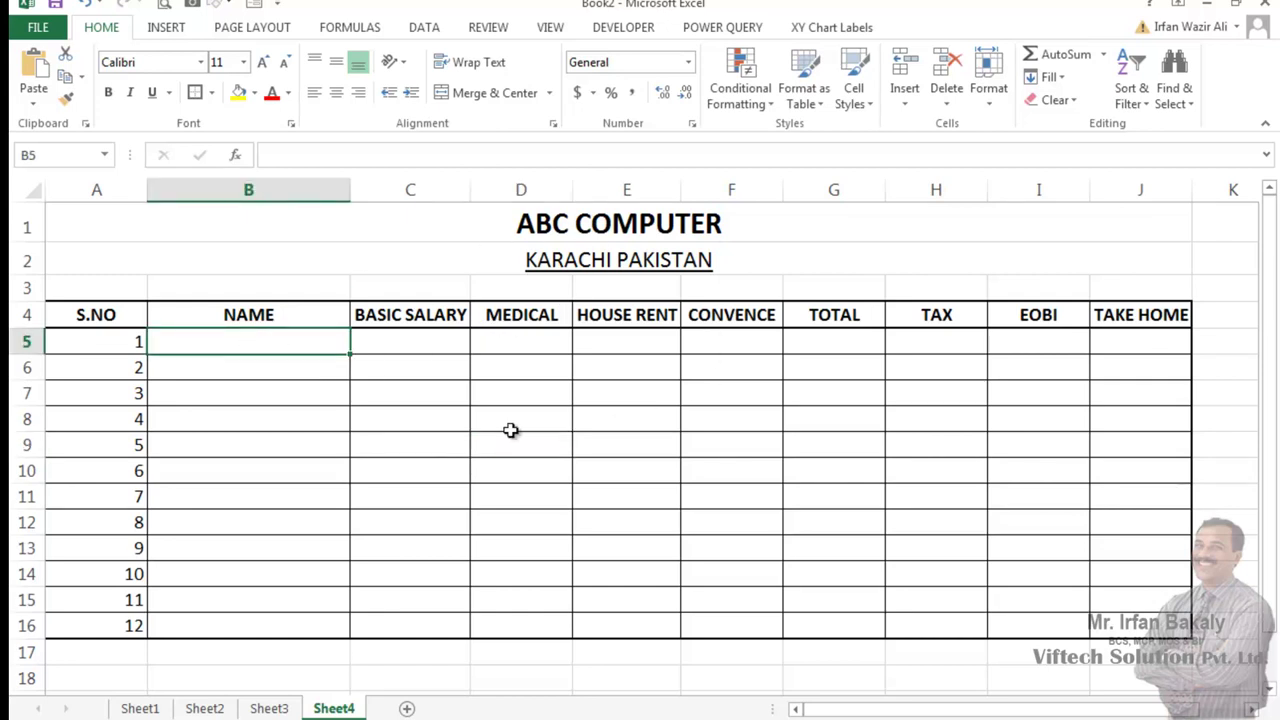